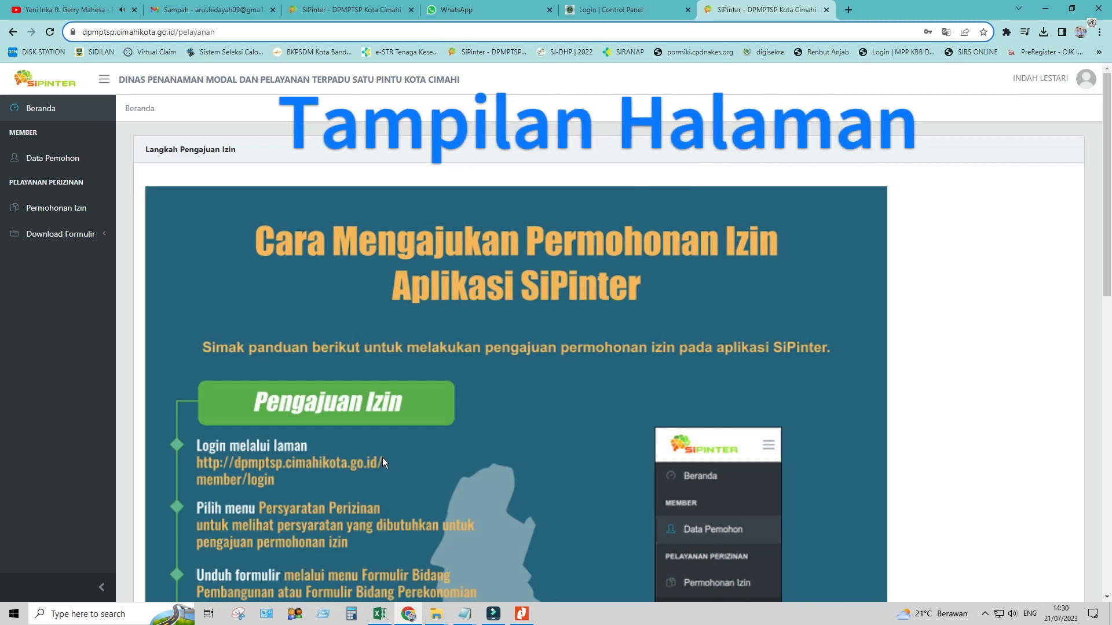
# Go to Permohonan Izin and start a new permit application with Ajukan Permohonan Izin
pyautogui.scroll(-1, 404, 446)
pyautogui.scroll(-10, 404, 445)
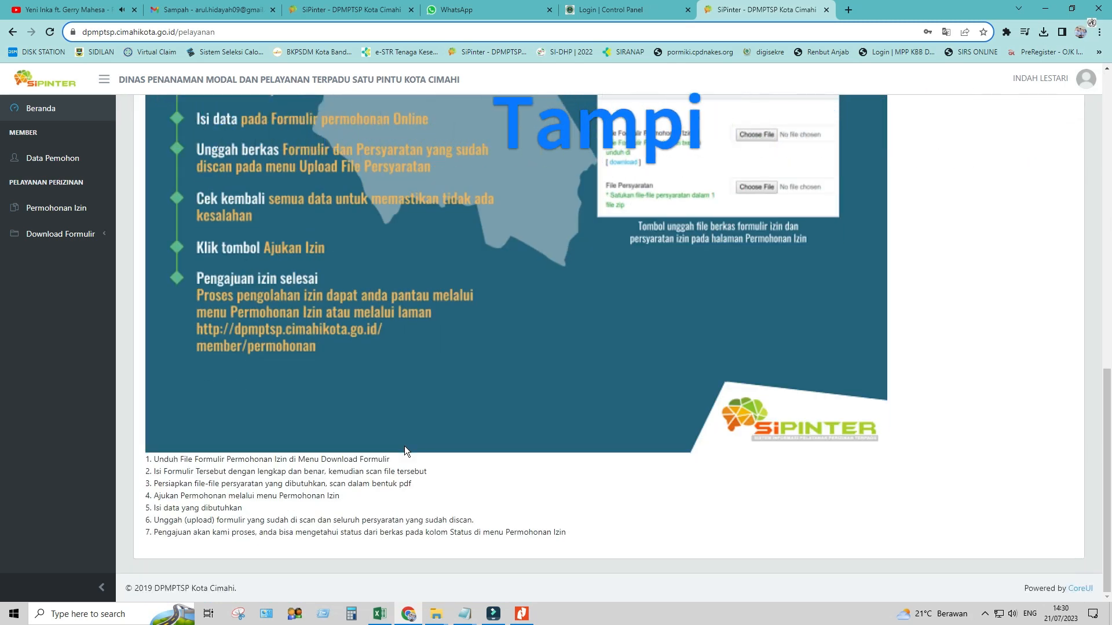
pyautogui.scroll(10, 404, 446)
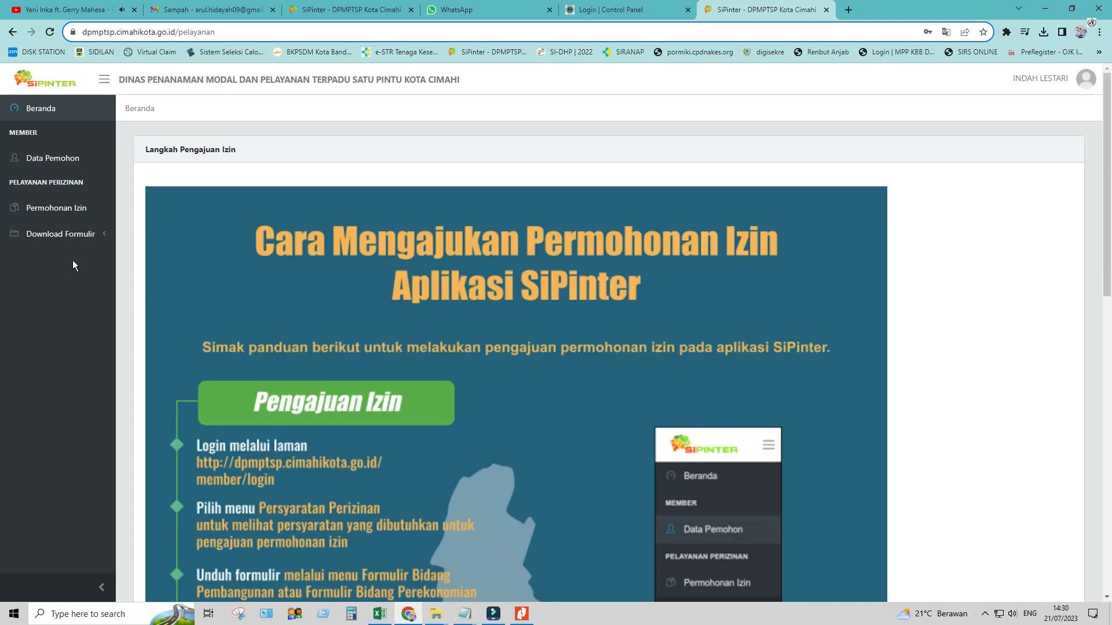
pyautogui.click(73, 213)
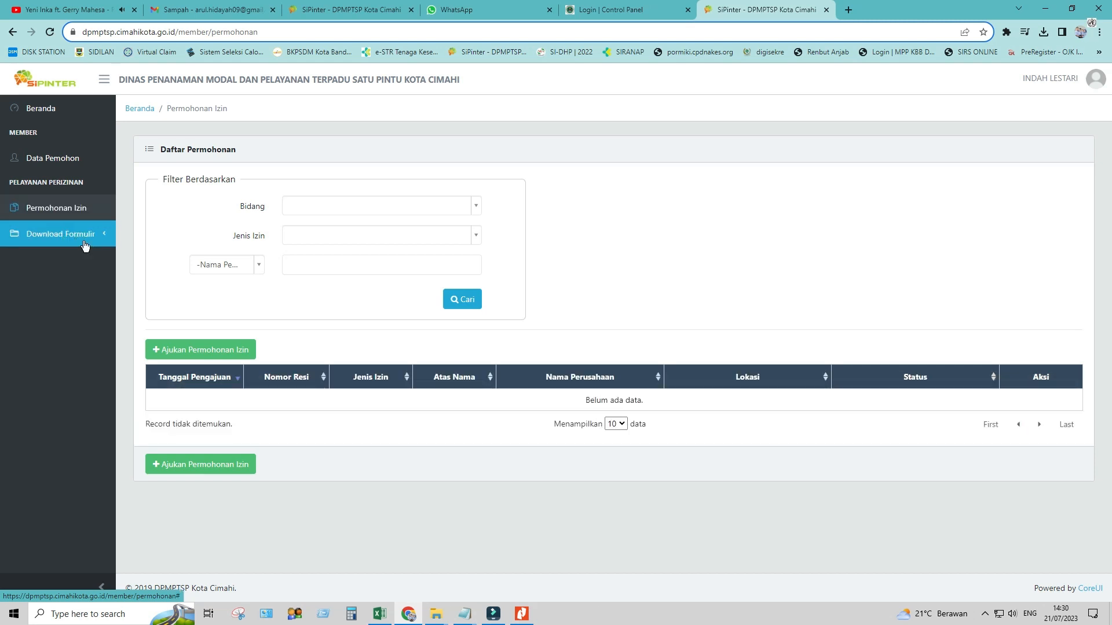
pyautogui.click(200, 350)
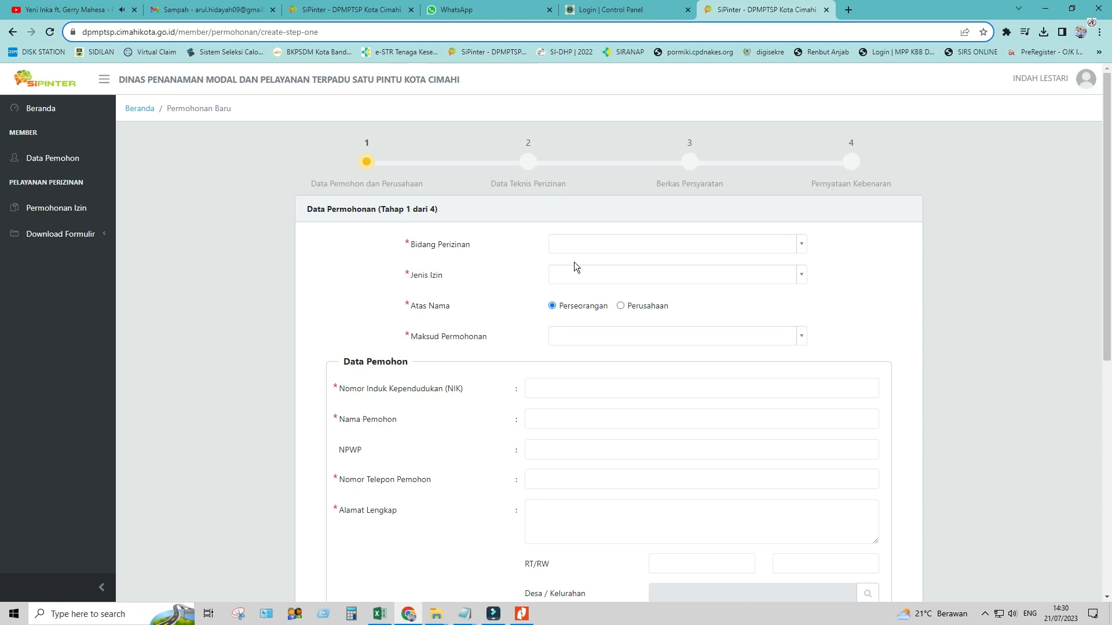
# Choose Bidang Perekonomian, permit type Surat Izin Praktik Perekam Medis, and purpose Herregistrasi
pyautogui.click(593, 243)
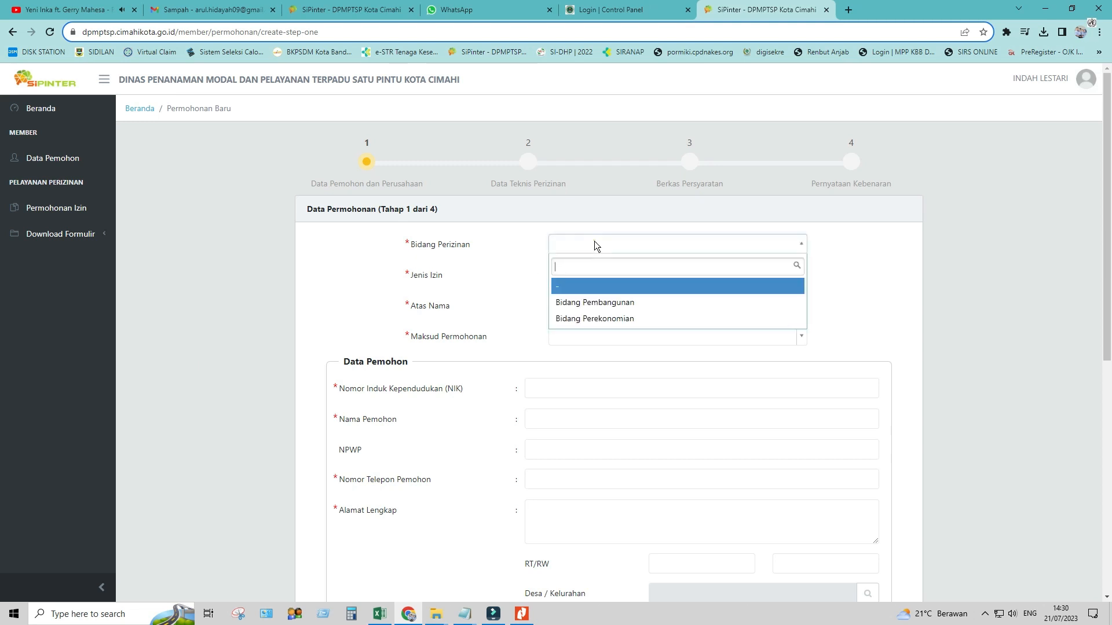
pyautogui.click(598, 320)
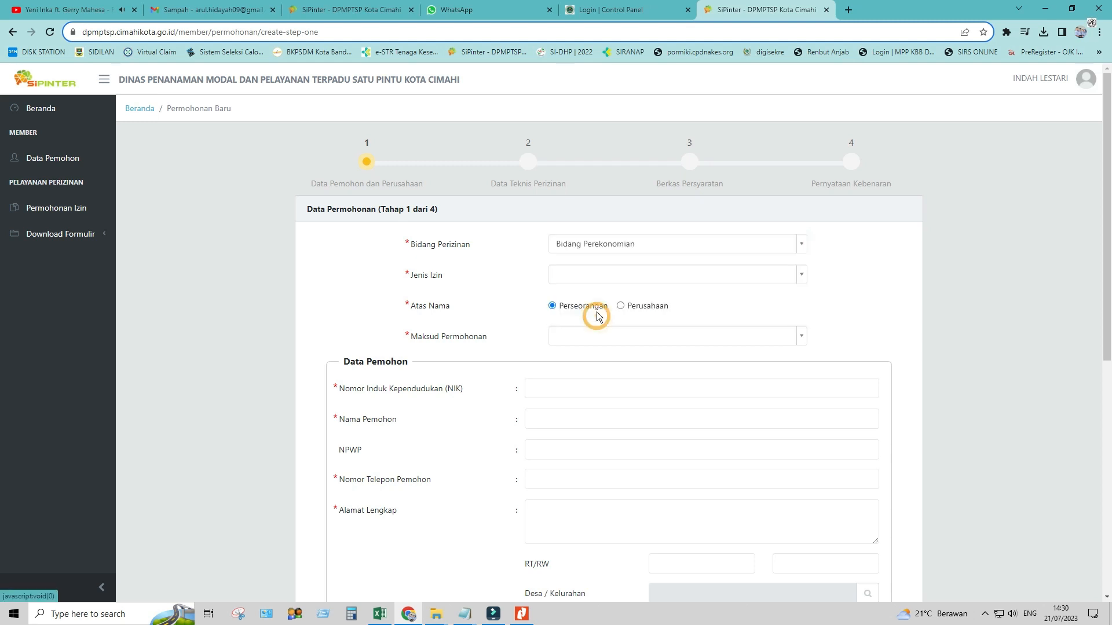
pyautogui.click(581, 276)
pyautogui.write('P')
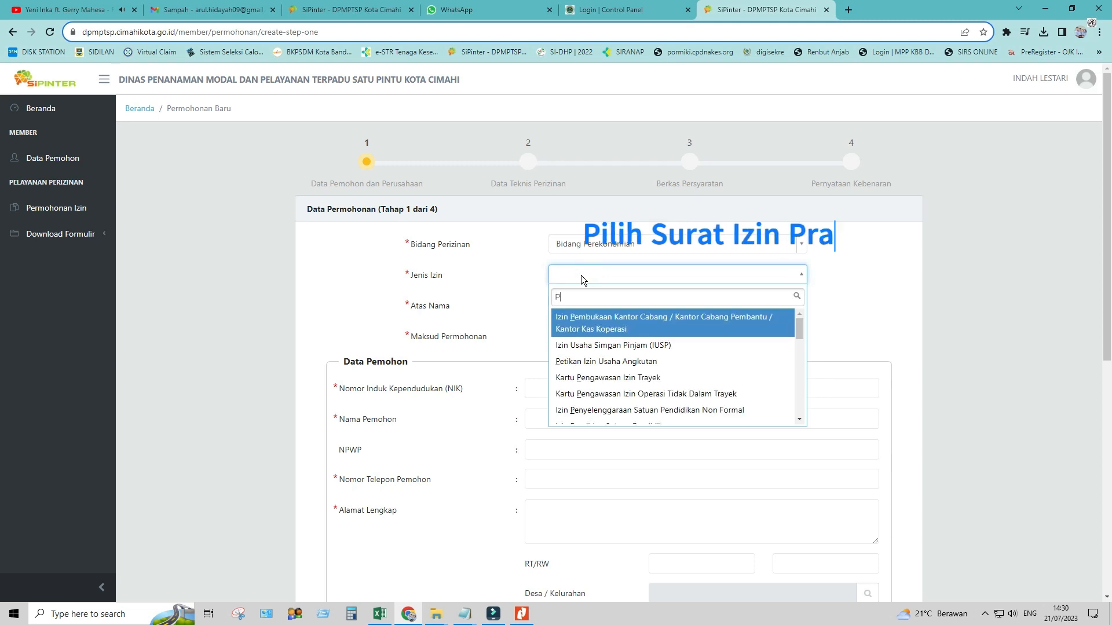
pyautogui.write('EREKA')
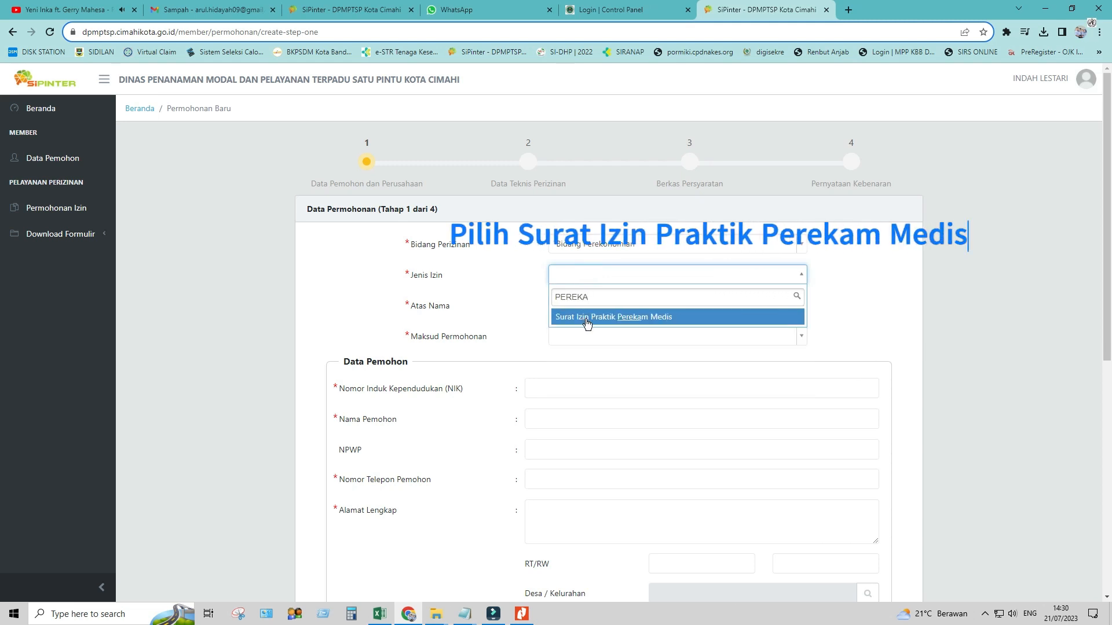
pyautogui.click(689, 322)
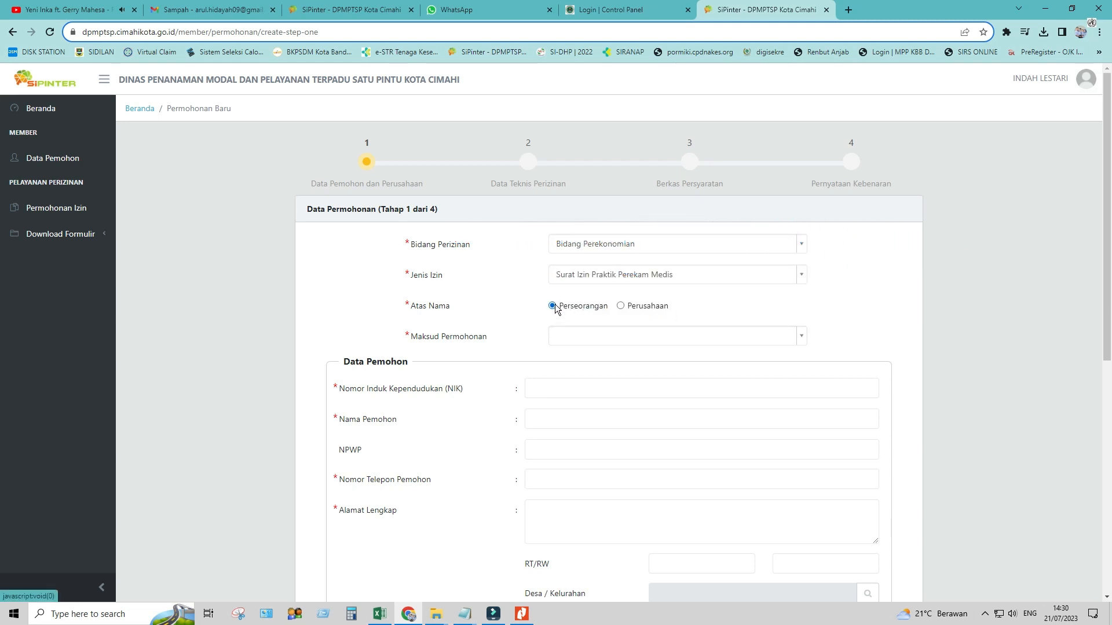
pyautogui.click(570, 337)
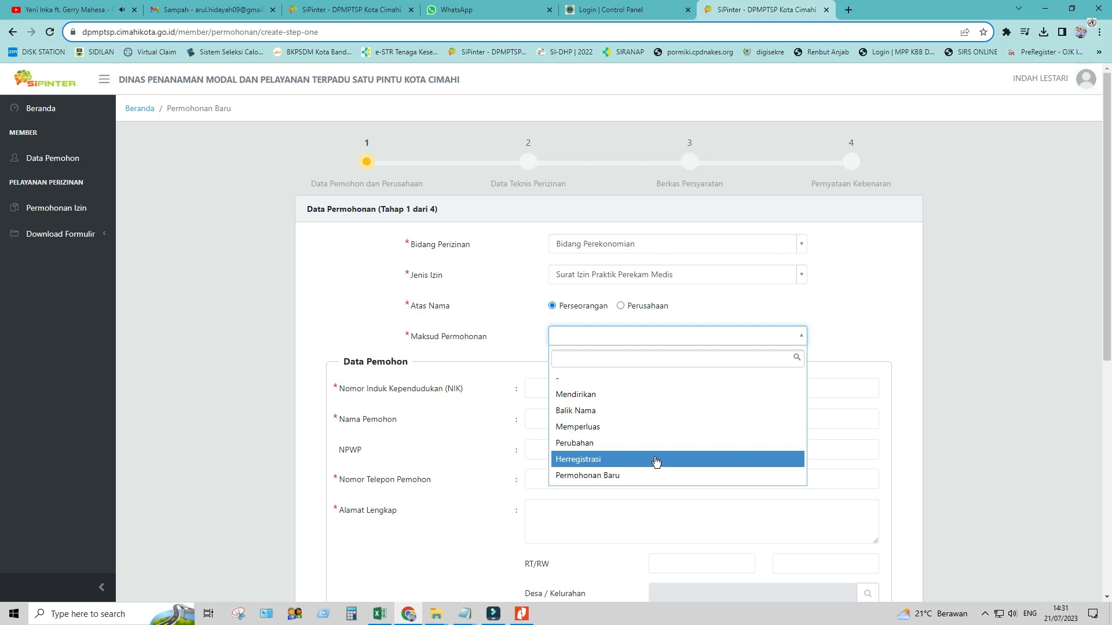
pyautogui.click(656, 461)
pyautogui.click(574, 390)
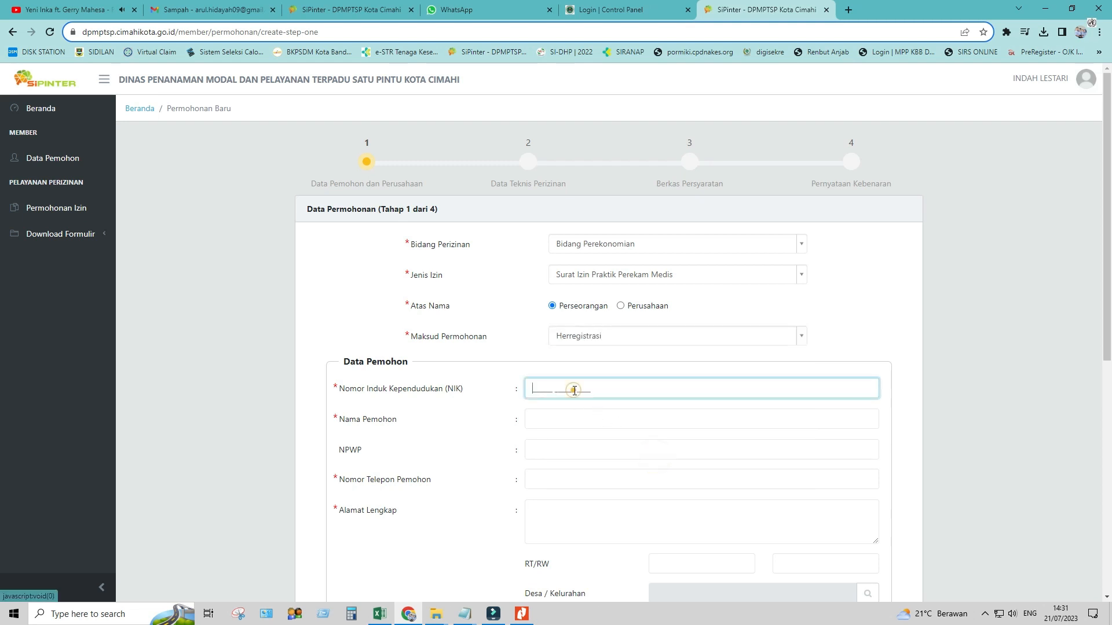
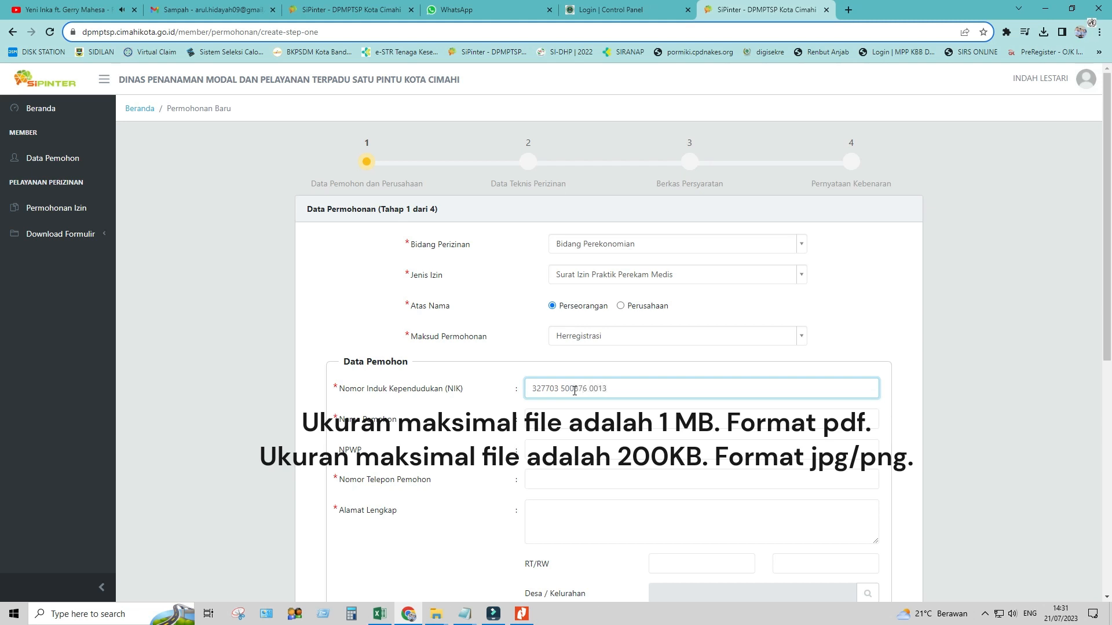
# Fill in the applicant's NIK, name, NPWP and phone number
pyautogui.click(564, 412)
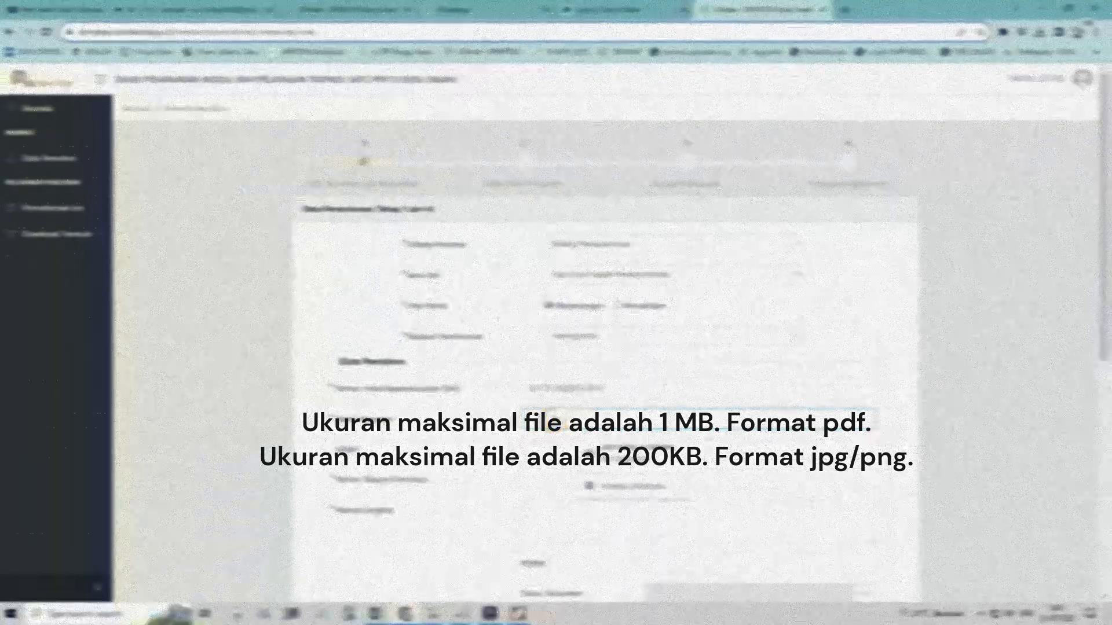
pyautogui.write('contoh')
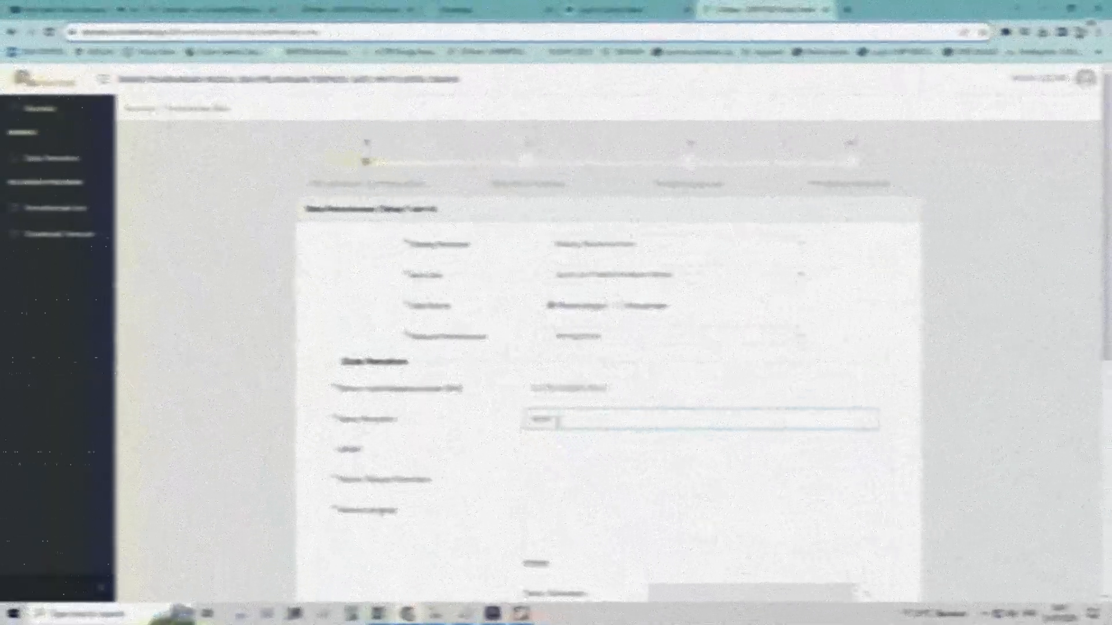
pyautogui.write('n')
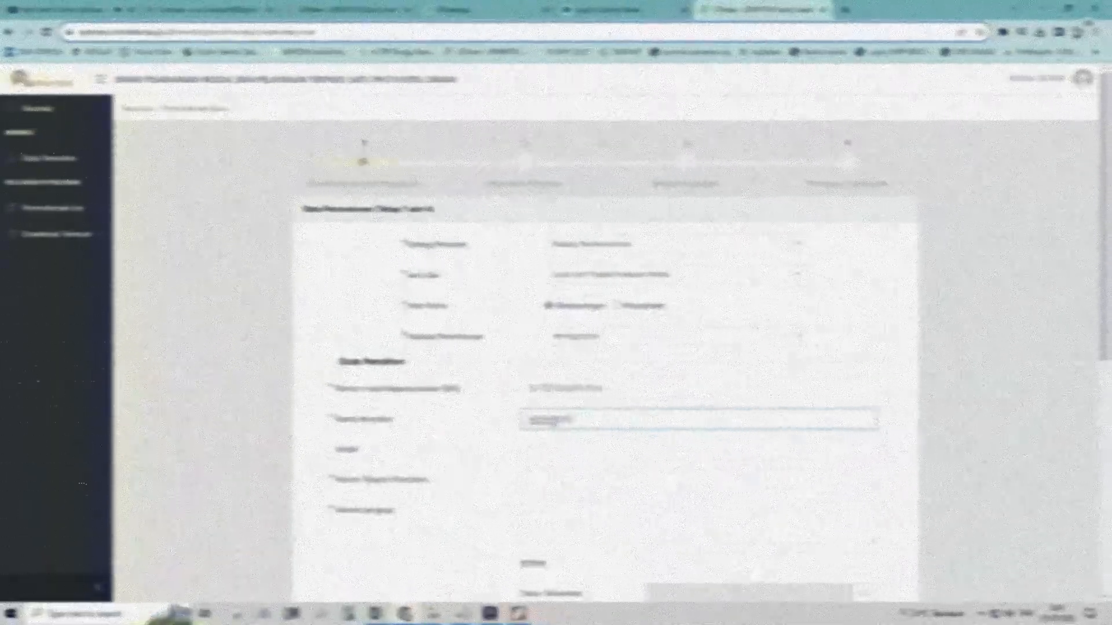
pyautogui.write('ama')
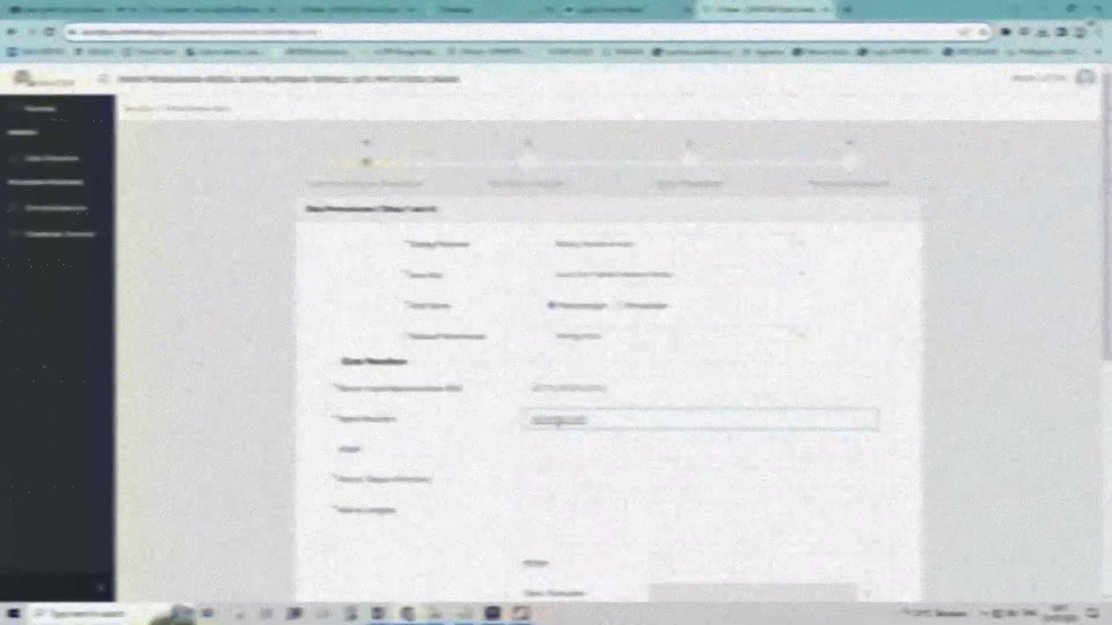
pyautogui.click(545, 451)
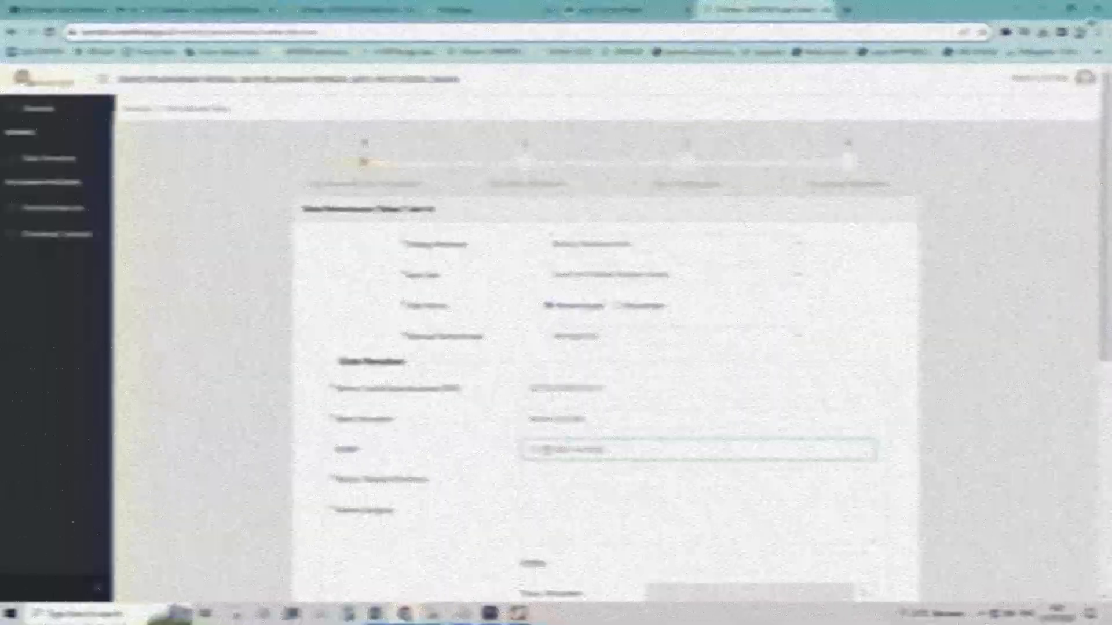
pyautogui.click(548, 476)
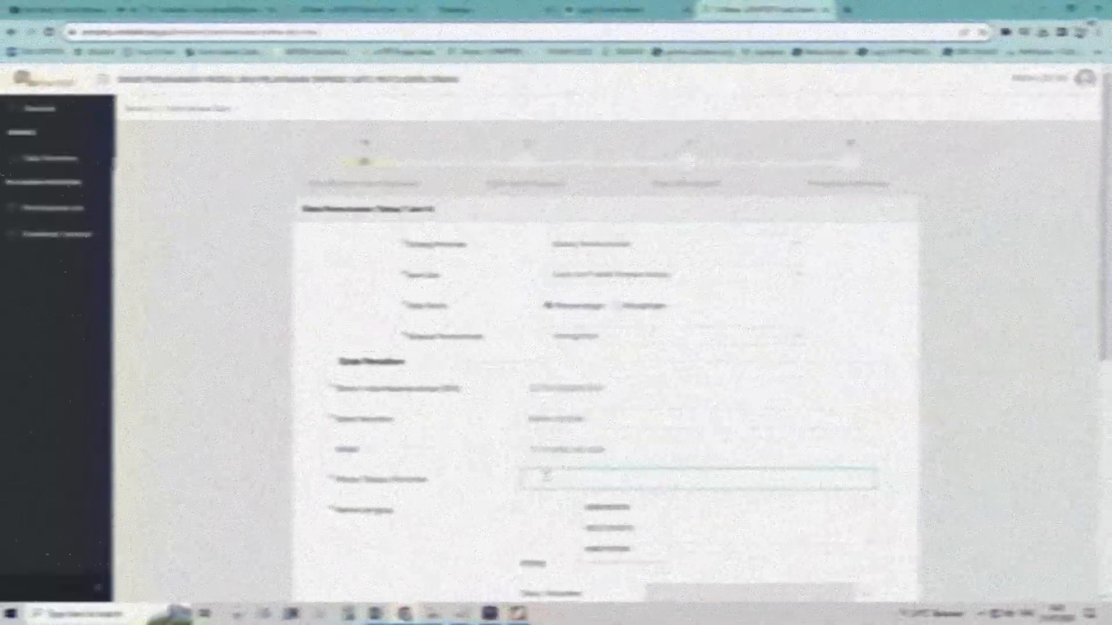
pyautogui.write('0812')
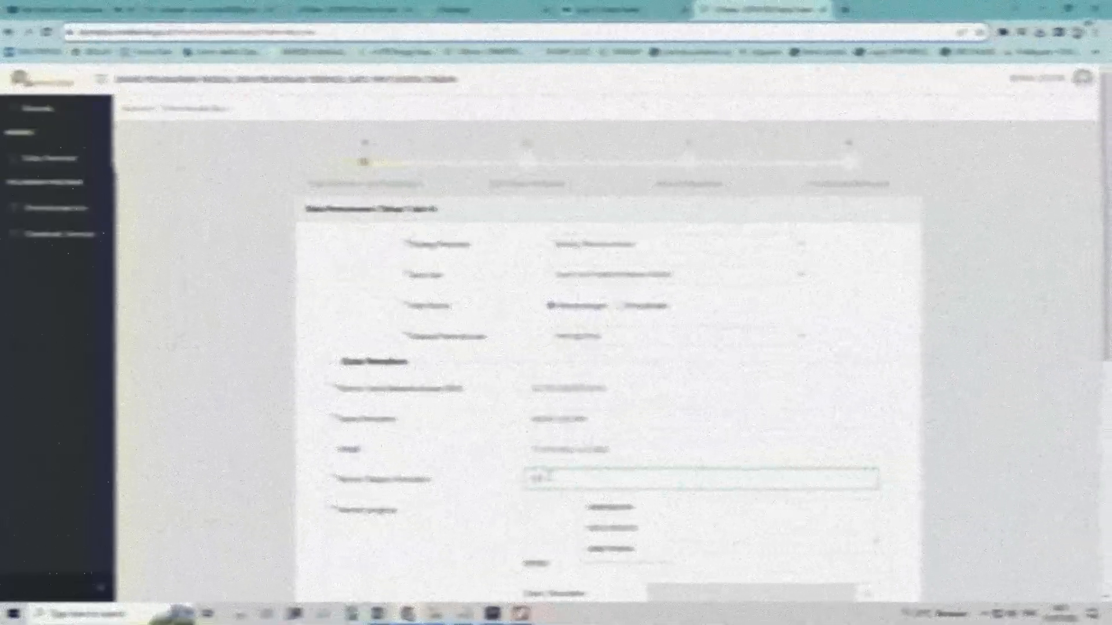
pyautogui.write('345')
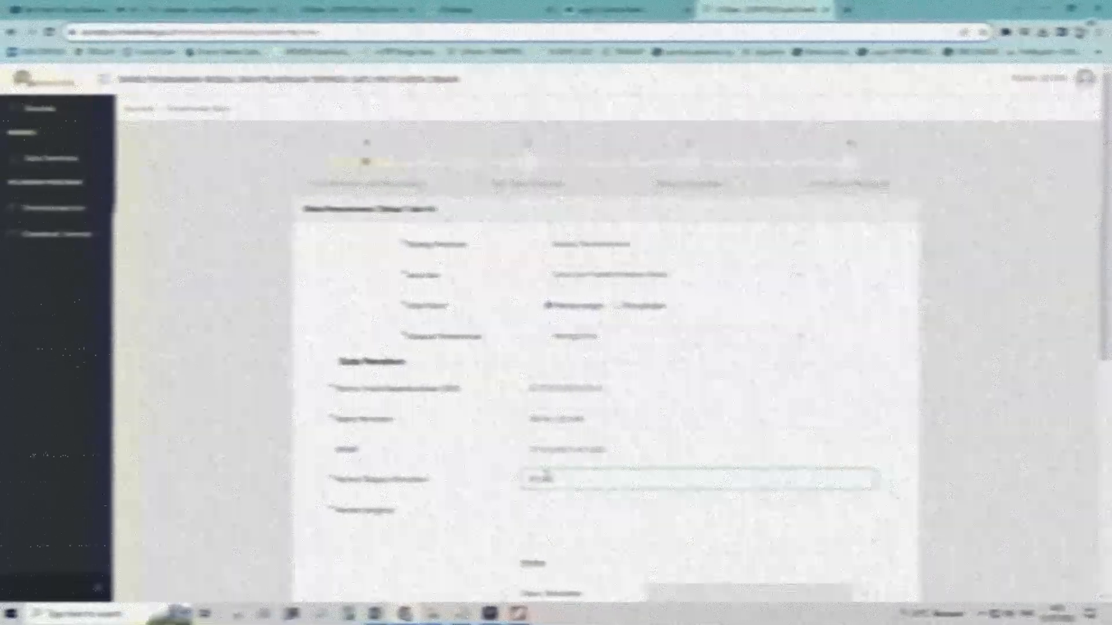
pyautogui.write('6789')
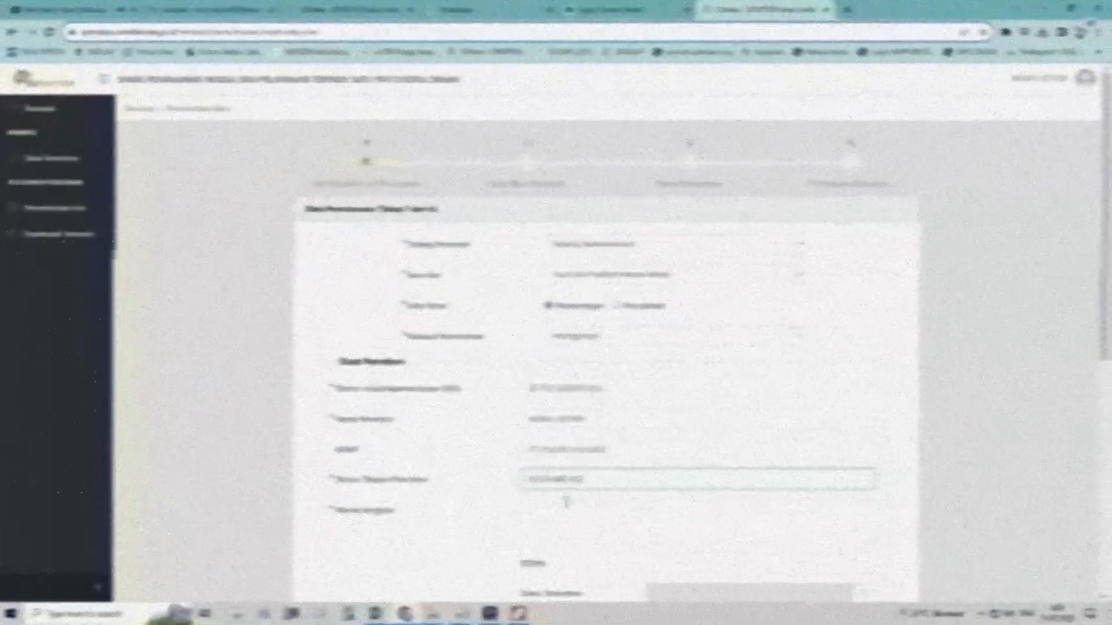
# Enter the applicant's full address and RT/RW numbers, then bring up the address lookup
pyautogui.click(567, 522)
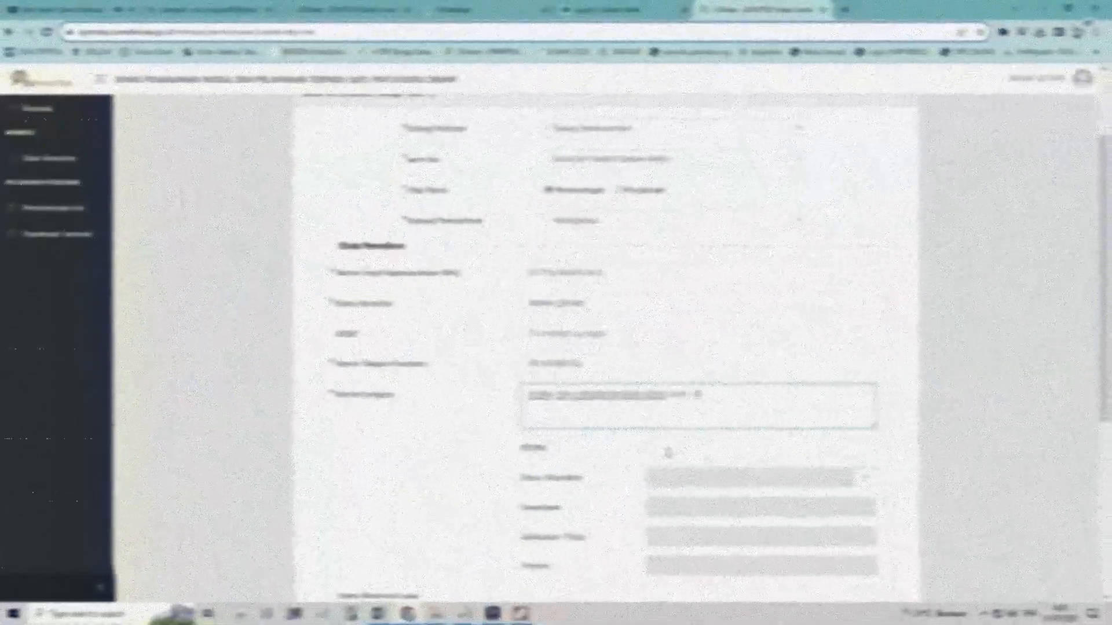
pyautogui.click(668, 449)
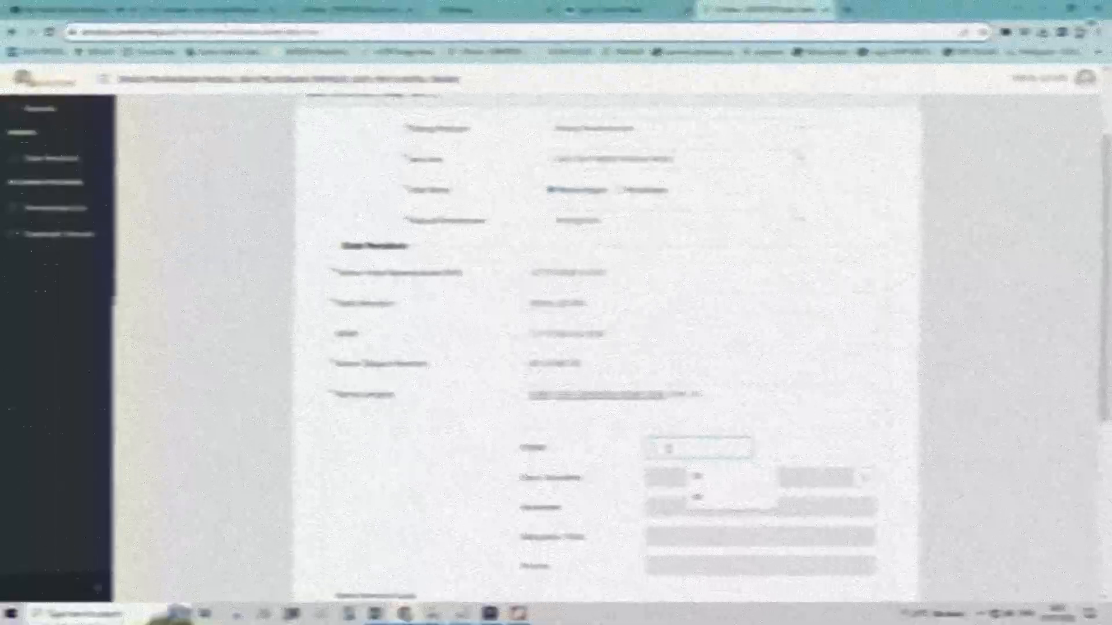
pyautogui.write('001')
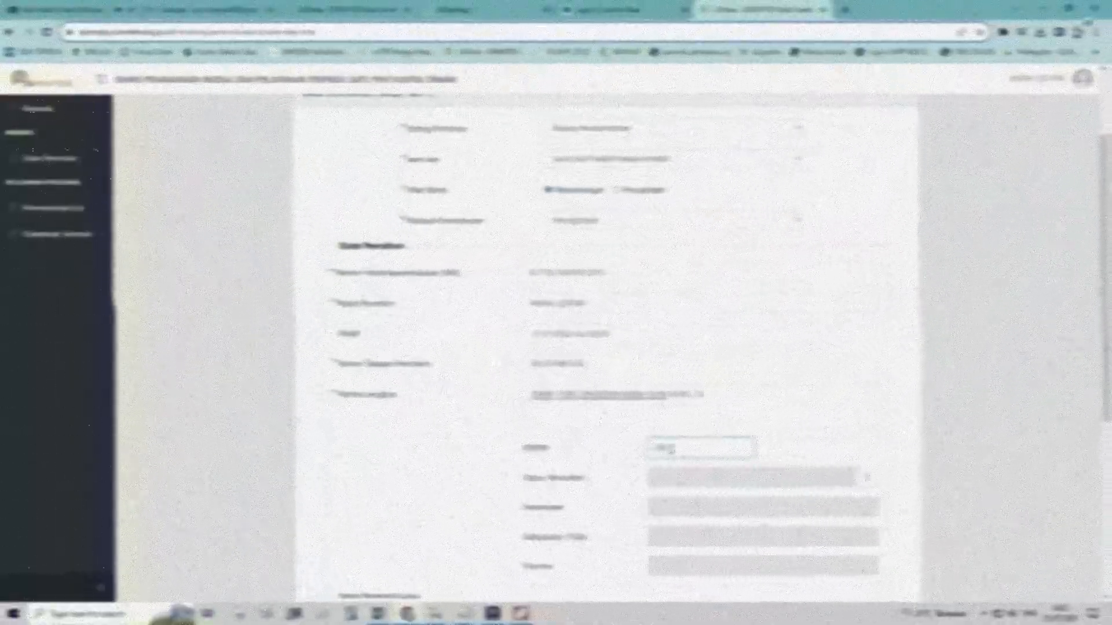
pyautogui.moveTo(671, 448); pyautogui.dragTo(629, 451)
pyautogui.write('40')
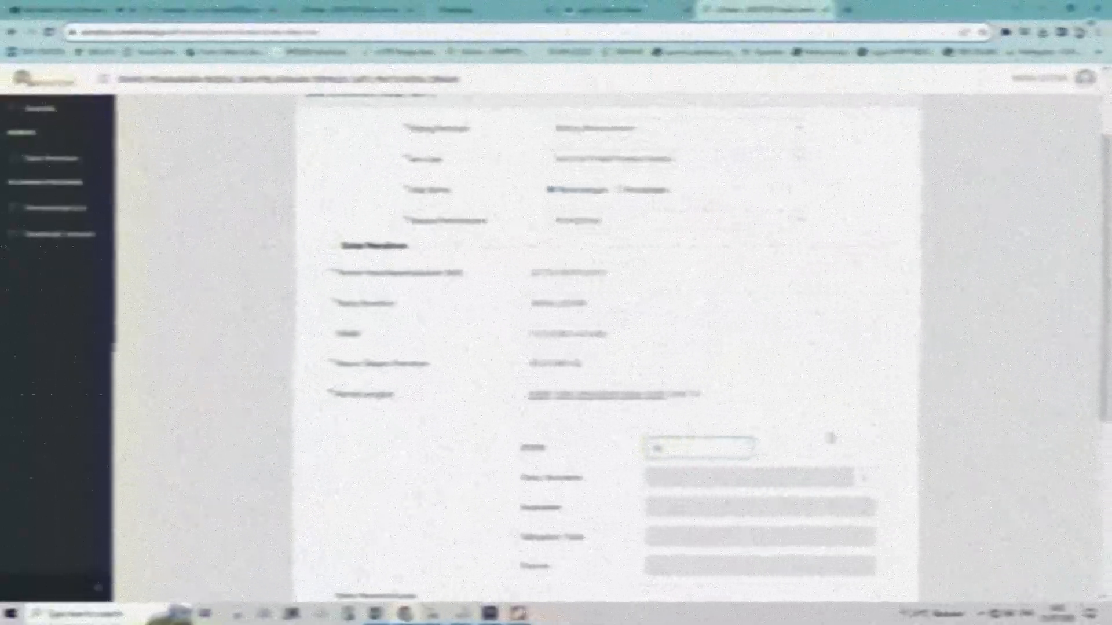
pyautogui.click(816, 451)
pyautogui.write('01')
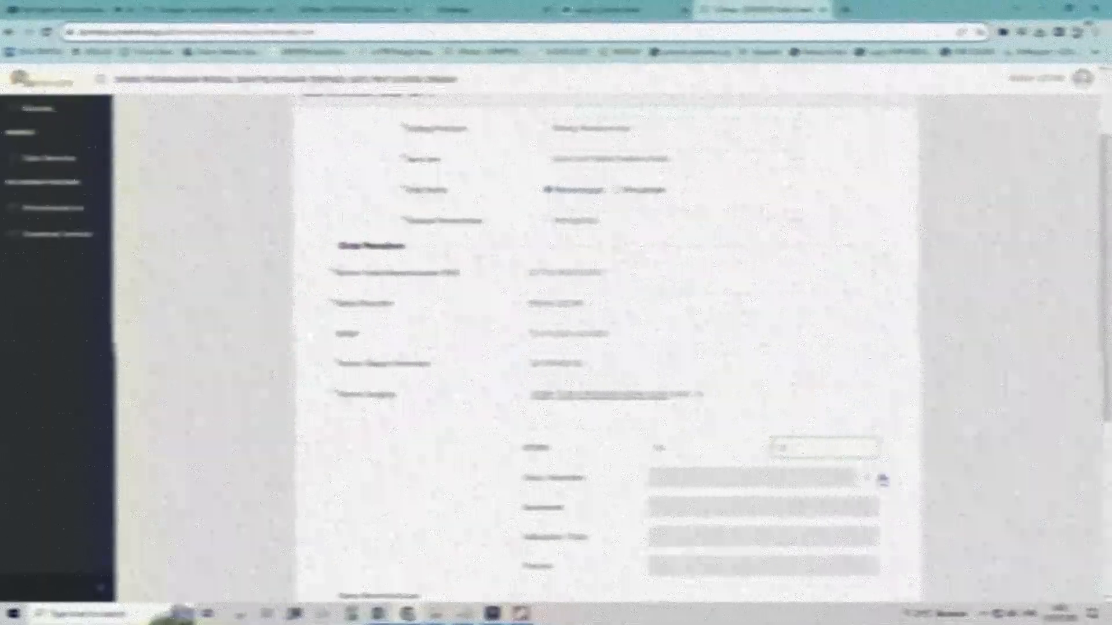
pyautogui.click(866, 479)
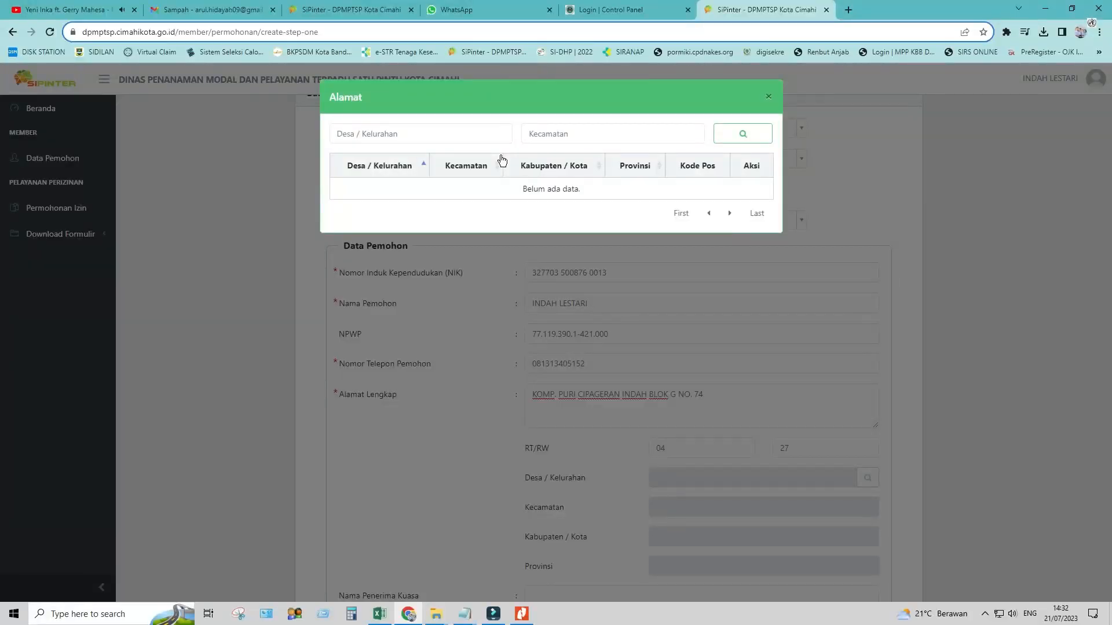
# Search the address lookup for Cipageran, Cimahi Utara and use the matching result
pyautogui.click(425, 134)
pyautogui.write('CIPAGERAN')
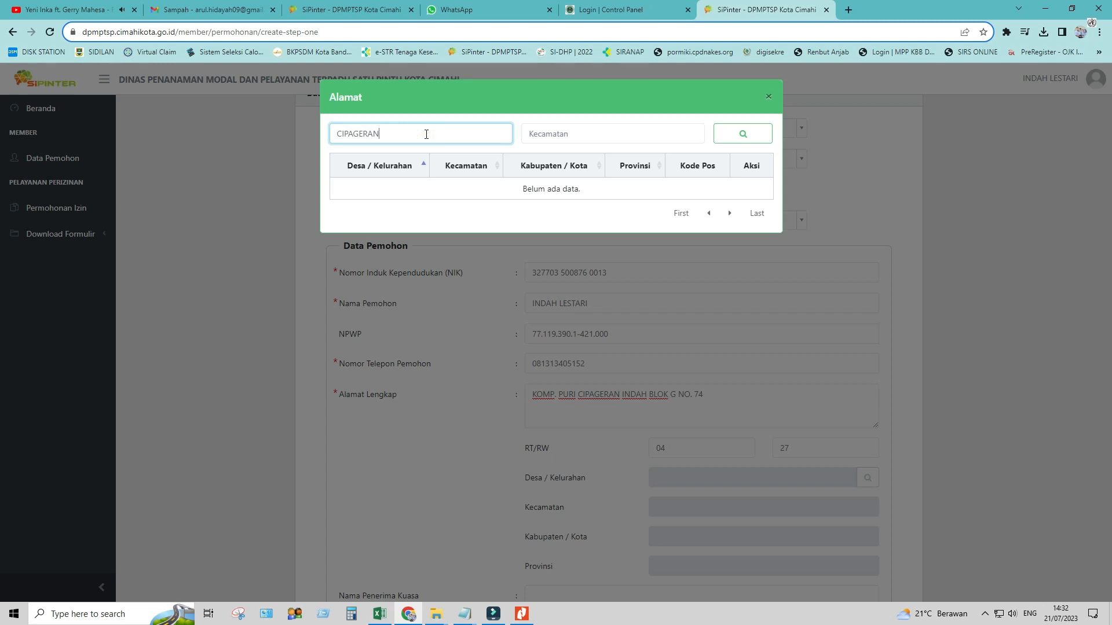
pyautogui.click(602, 137)
pyautogui.write('CIMAHI UTARA')
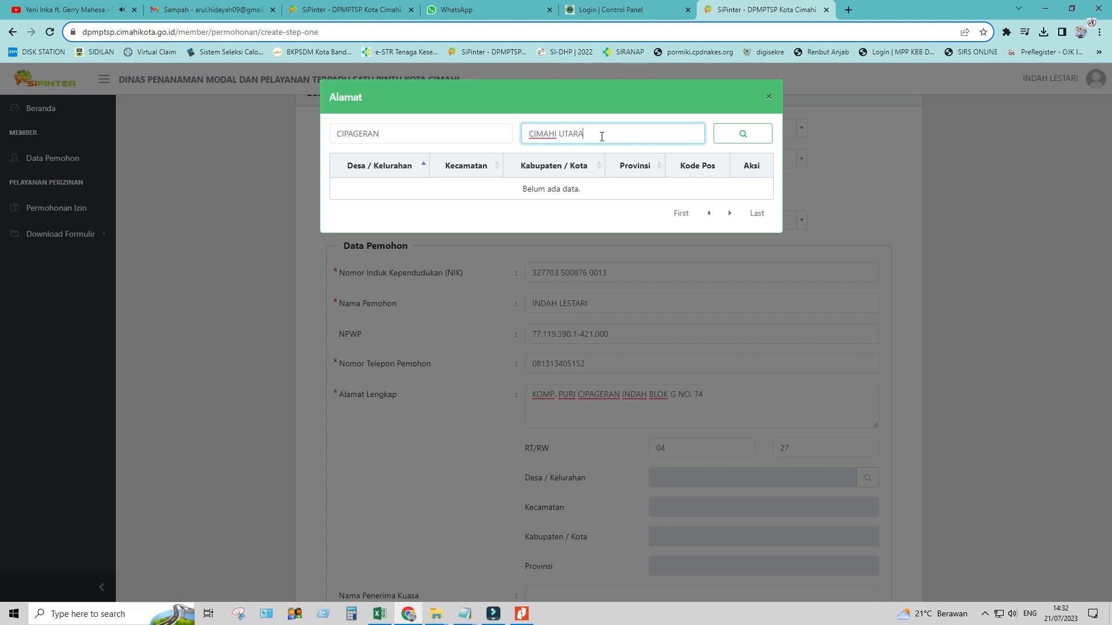
pyautogui.click(744, 136)
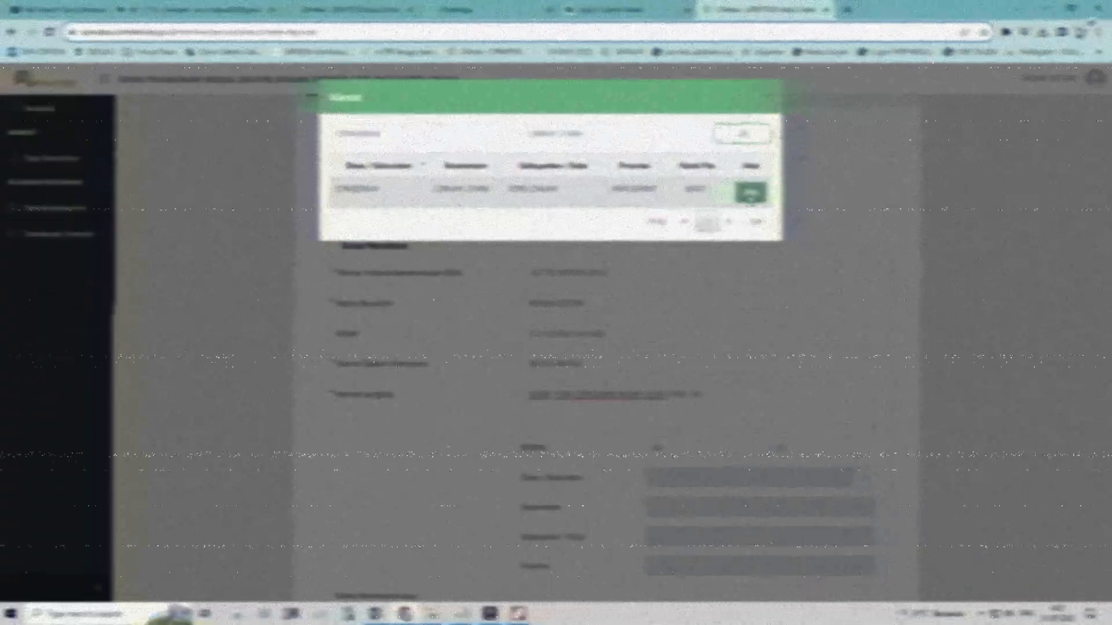
pyautogui.click(751, 193)
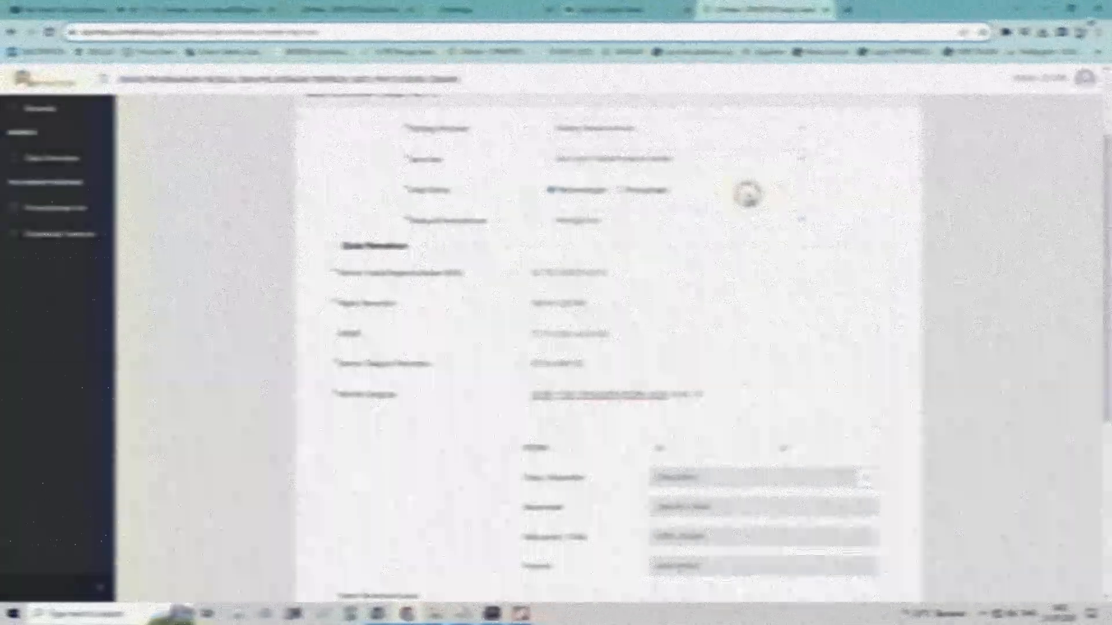
# Enter the representative's name and reuse the applicant's phone number as the representative's phone
pyautogui.scroll(-5, 761, 359)
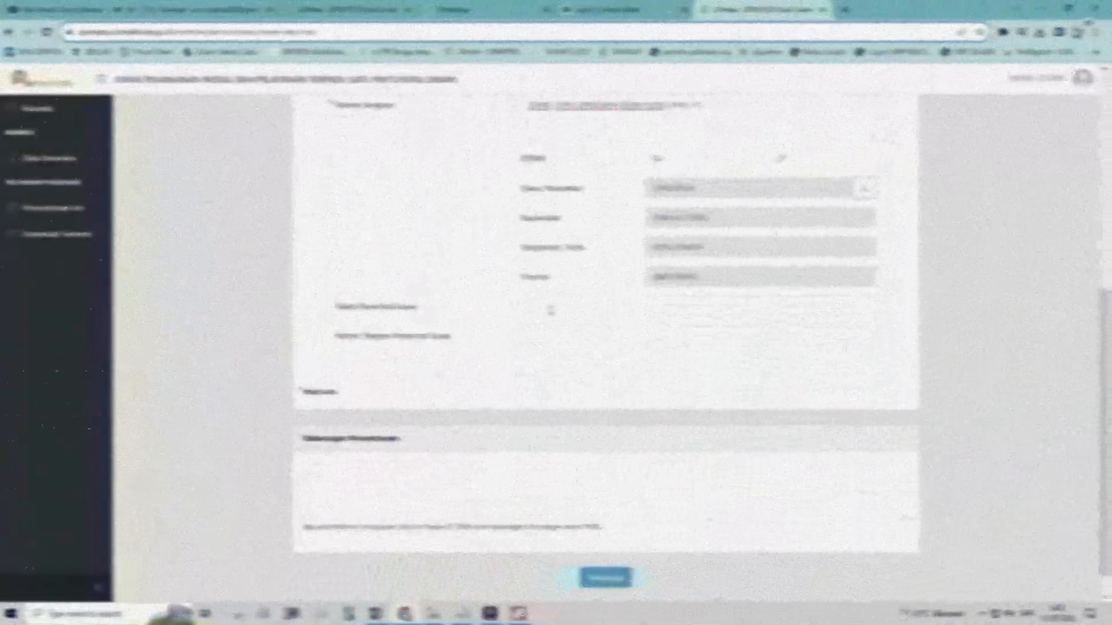
pyautogui.write('test')
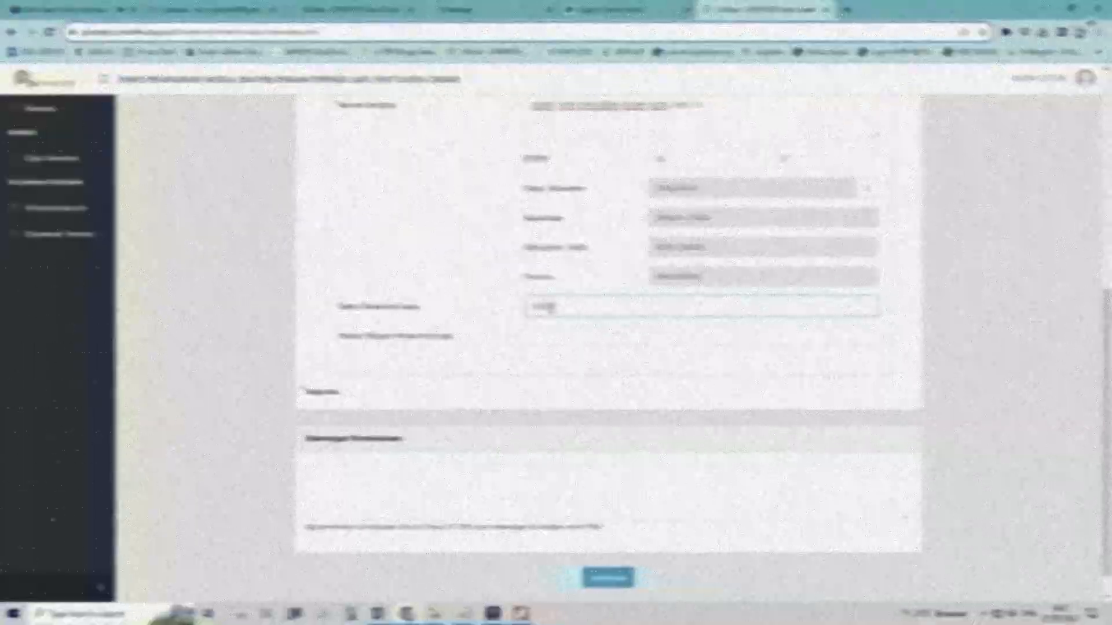
pyautogui.write(' 12')
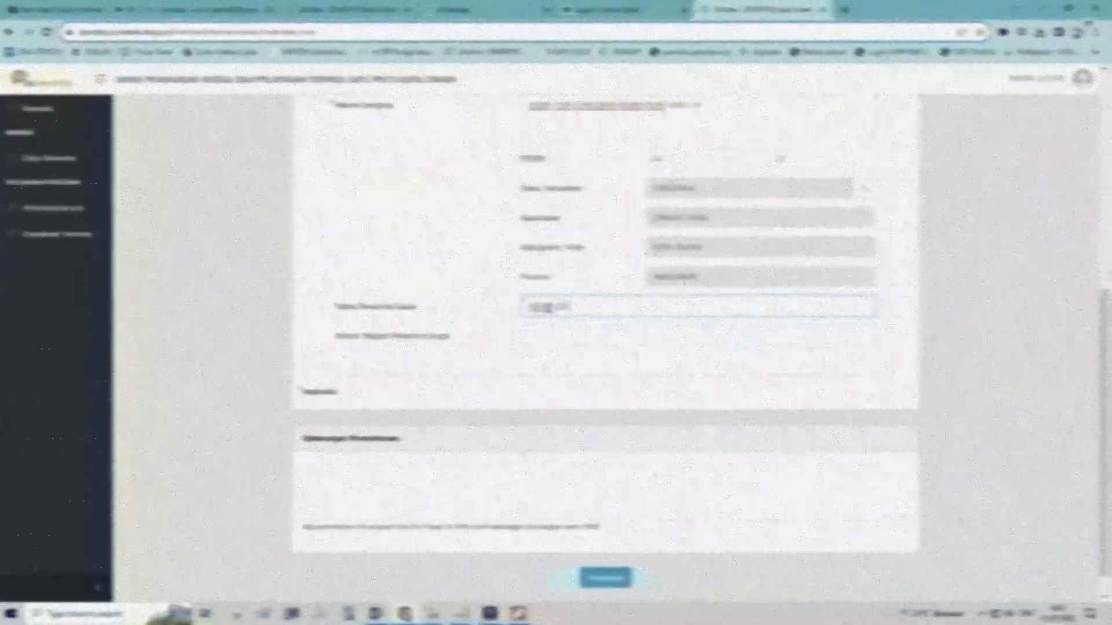
pyautogui.write('345')
pyautogui.scroll(2, 549, 309)
pyautogui.moveTo(602, 187); pyautogui.dragTo(514, 193)
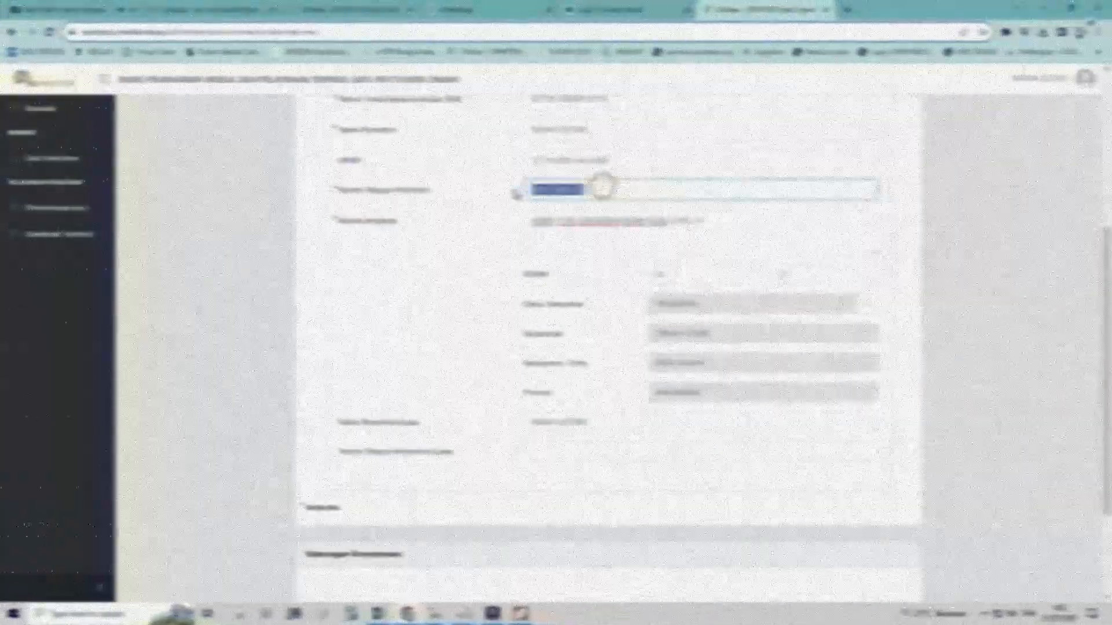
pyautogui.click(548, 450)
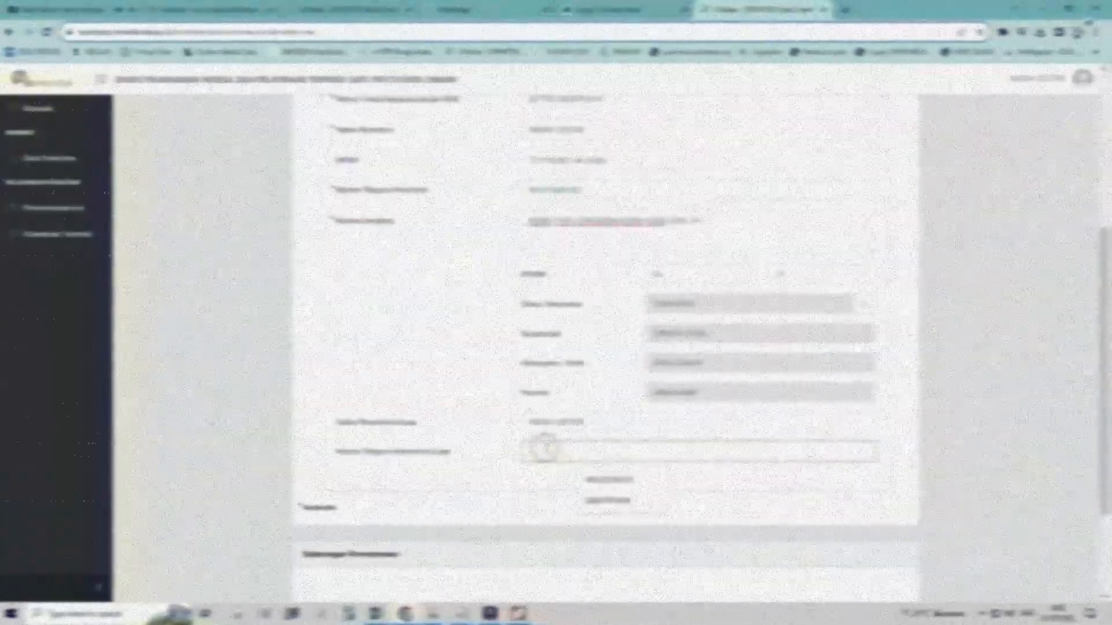
pyautogui.hotkey('ctrl', 'v')
pyautogui.scroll(-3, 565, 445)
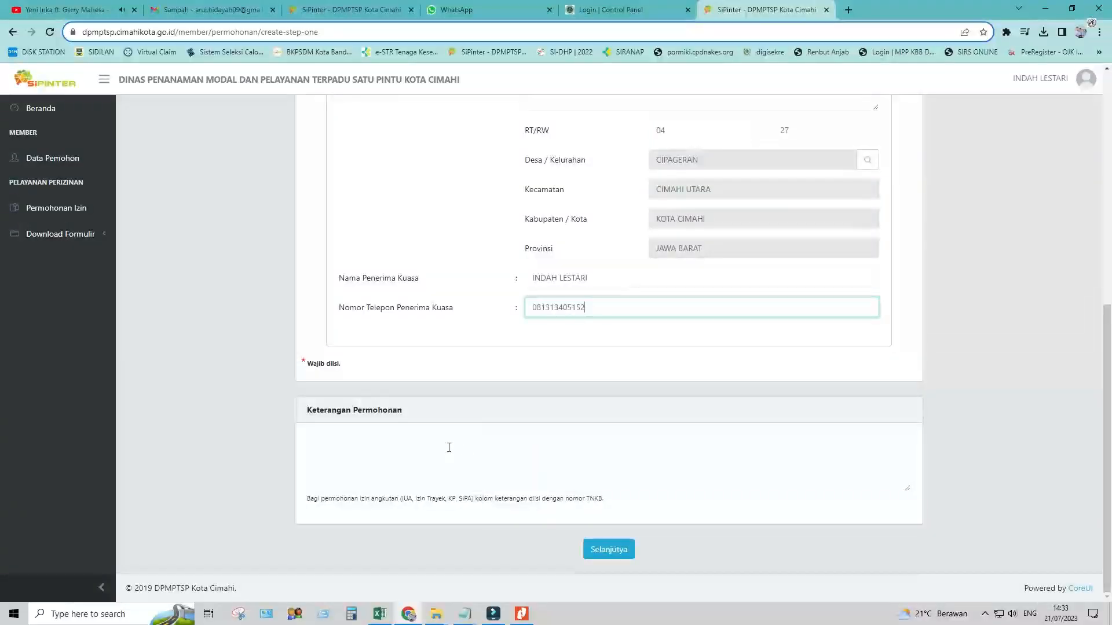
pyautogui.click(448, 448)
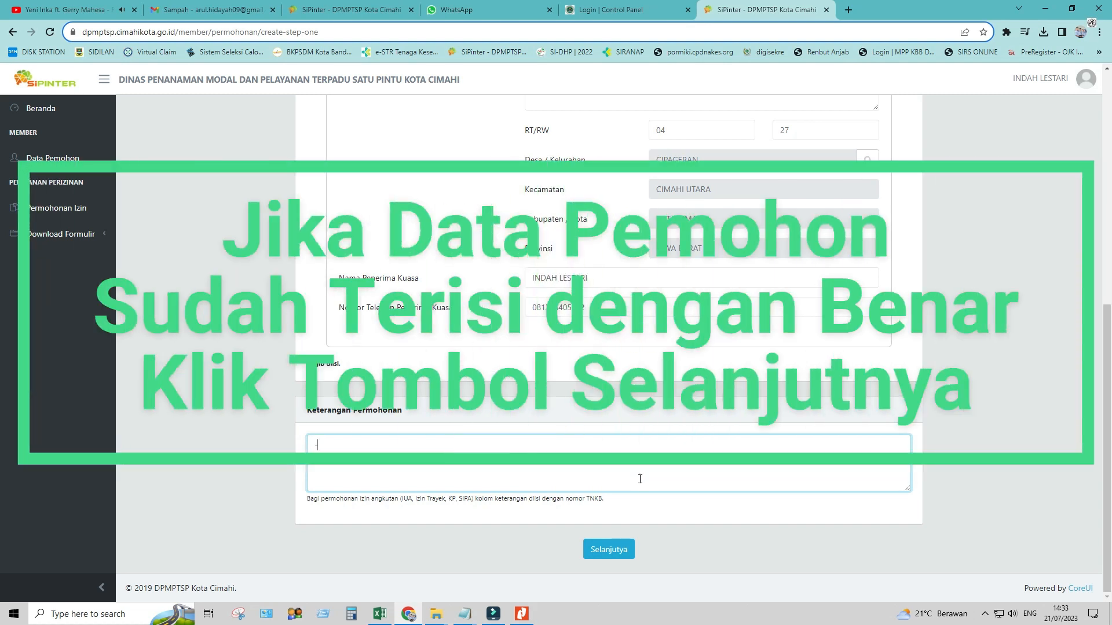
# Enter the description 'Permohonan Perpanjangan SIKPM' and continue to the Berkas Persyaratan step
pyautogui.click(409, 443)
pyautogui.press('BackSpace')
pyautogui.write('Permohonan Perpna')
pyautogui.write('jangan')
pyautogui.press('BackSpace')
pyautogui.press('BackSpace')
pyautogui.press('BackSpace')
pyautogui.press('BackSpace')
pyautogui.press('BackSpace')
pyautogui.press('BackSpace')
pyautogui.press('BackSpace')
pyautogui.press('BackSpace')
pyautogui.write('anjangan SIKPM')
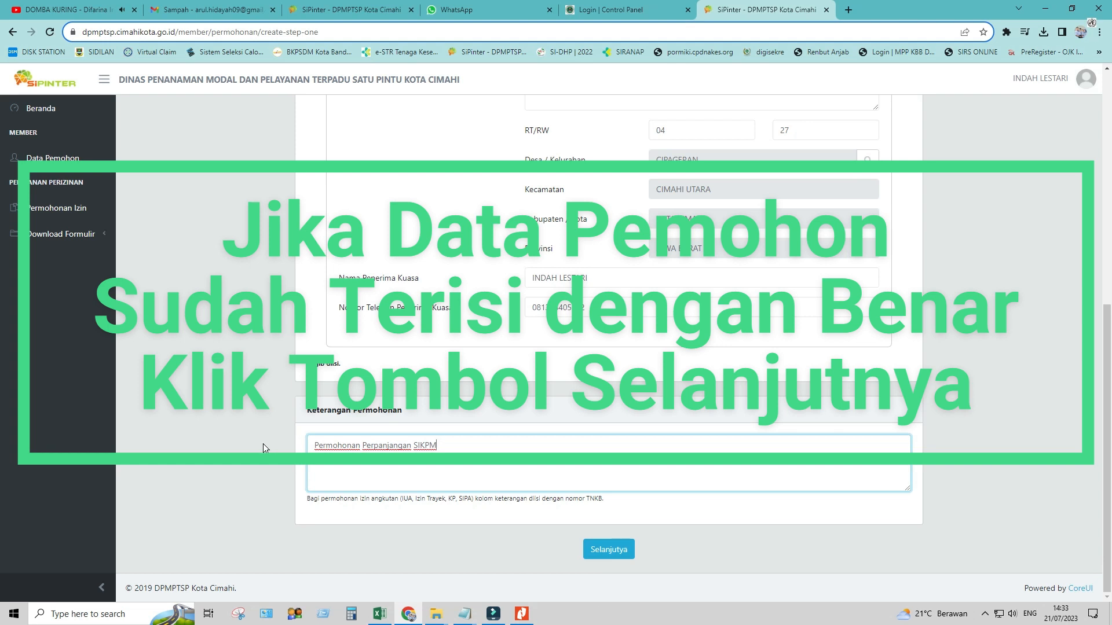
pyautogui.click(608, 550)
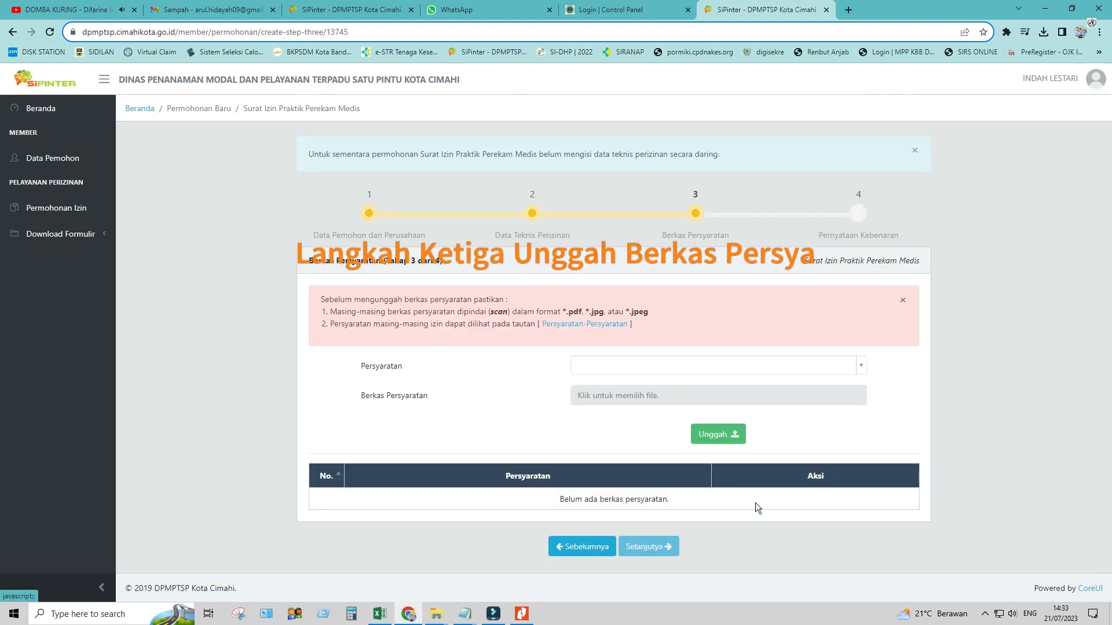
# Upload the SIKPM application letter as the first requirement document
pyautogui.click(860, 366)
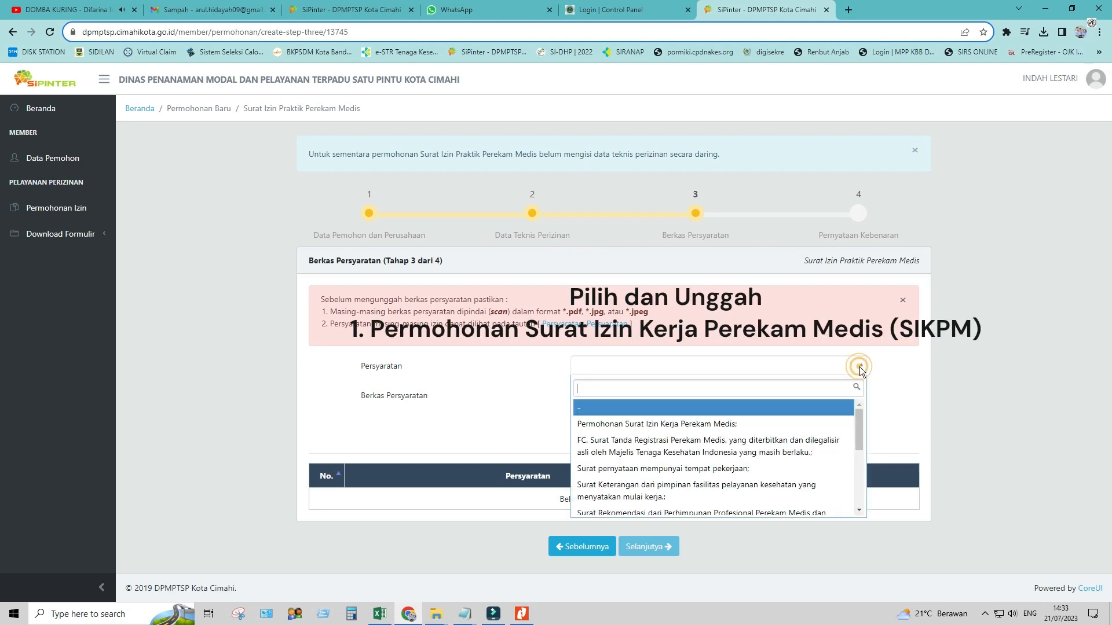
pyautogui.click(727, 423)
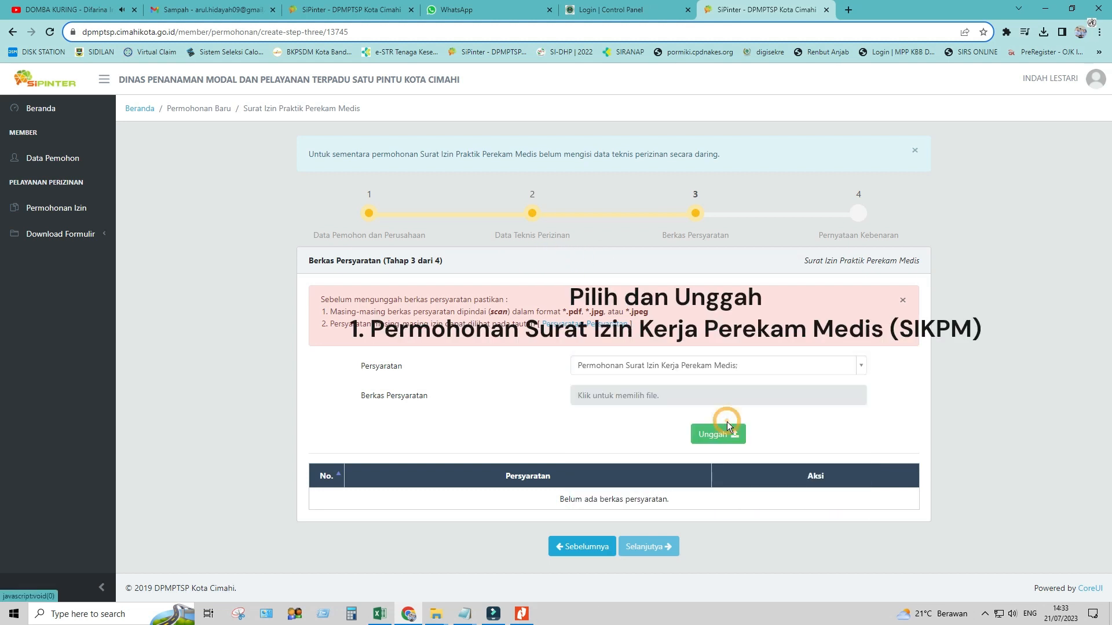
pyautogui.click(645, 397)
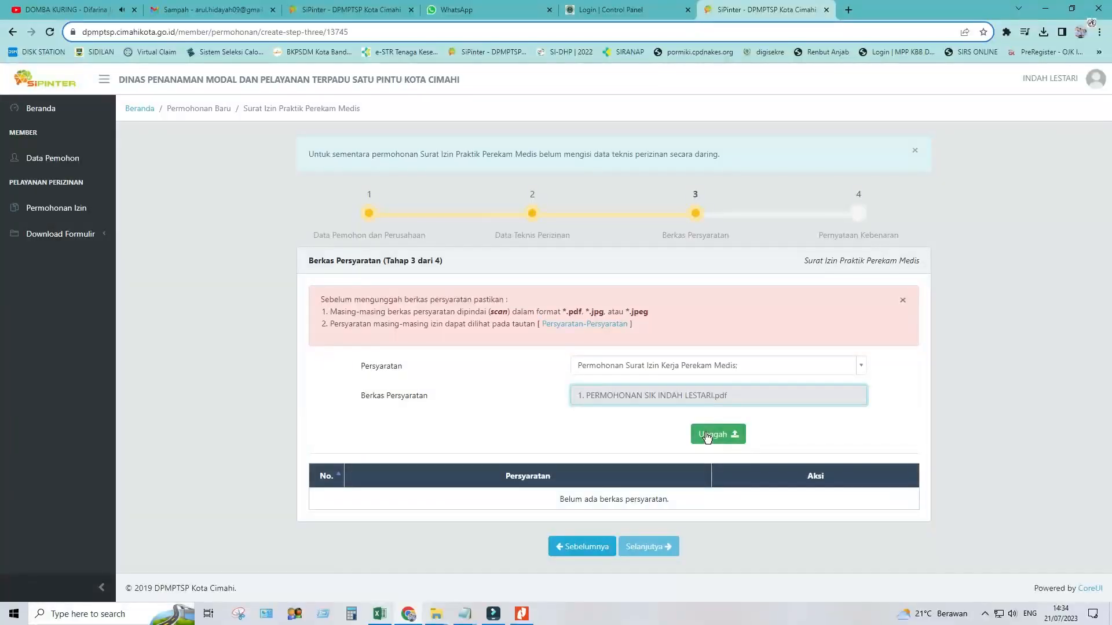
pyautogui.click(706, 435)
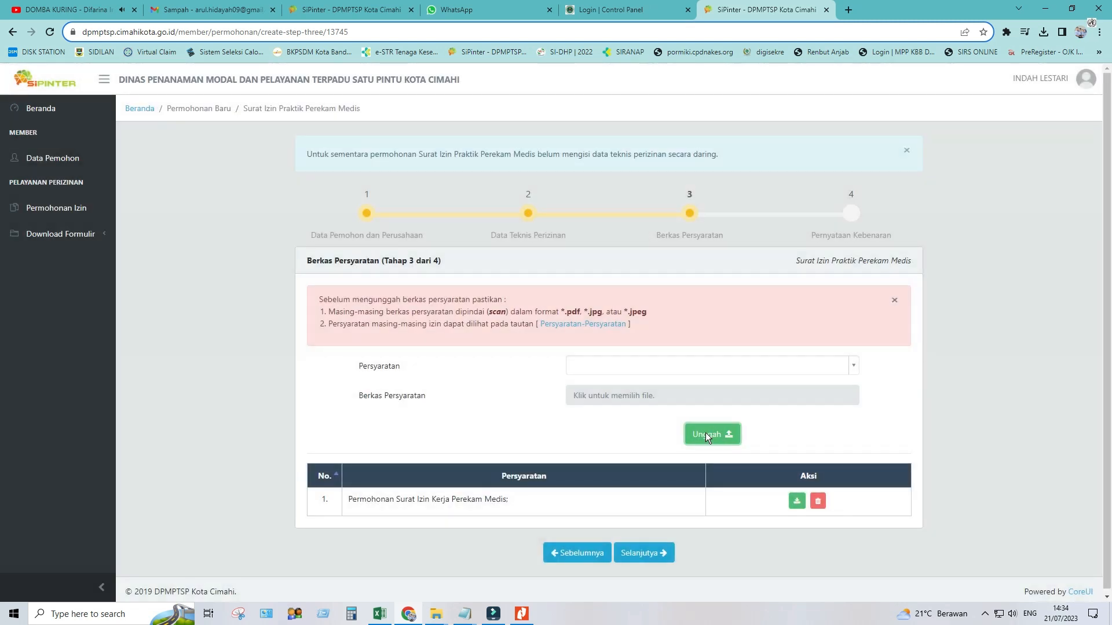
# Upload the legalised STR copy as the second requirement document
pyautogui.click(718, 366)
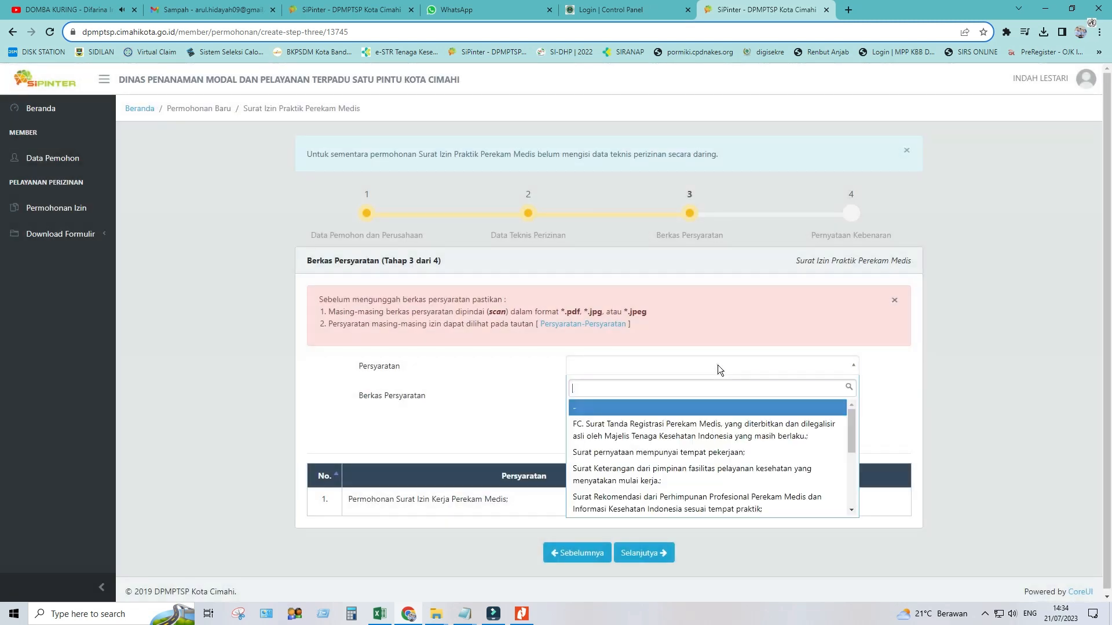
pyautogui.click(703, 428)
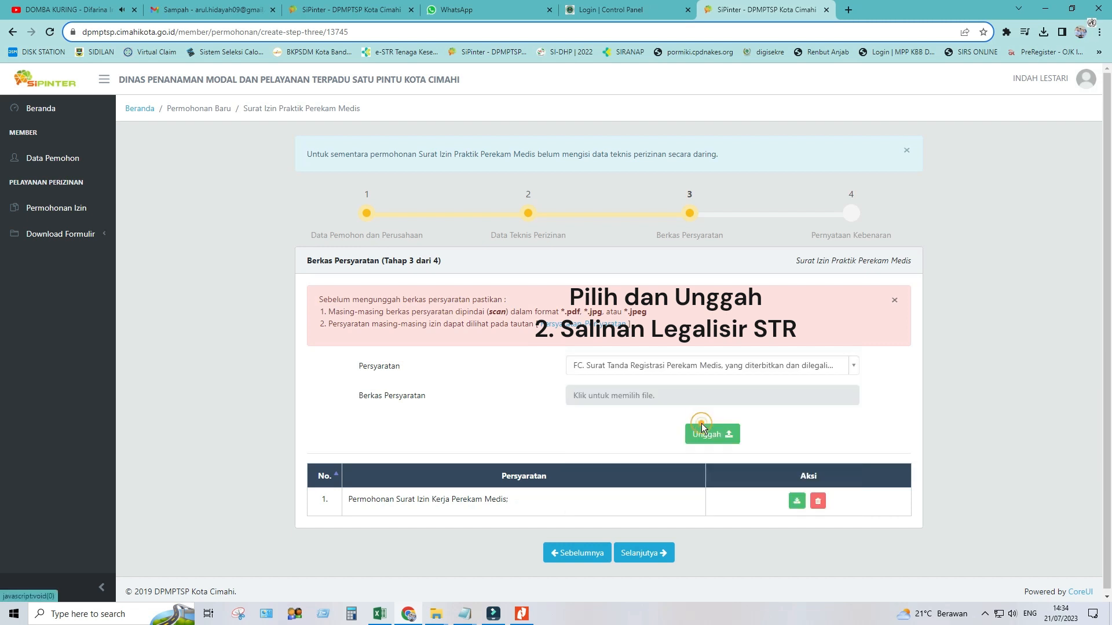
pyautogui.click(649, 396)
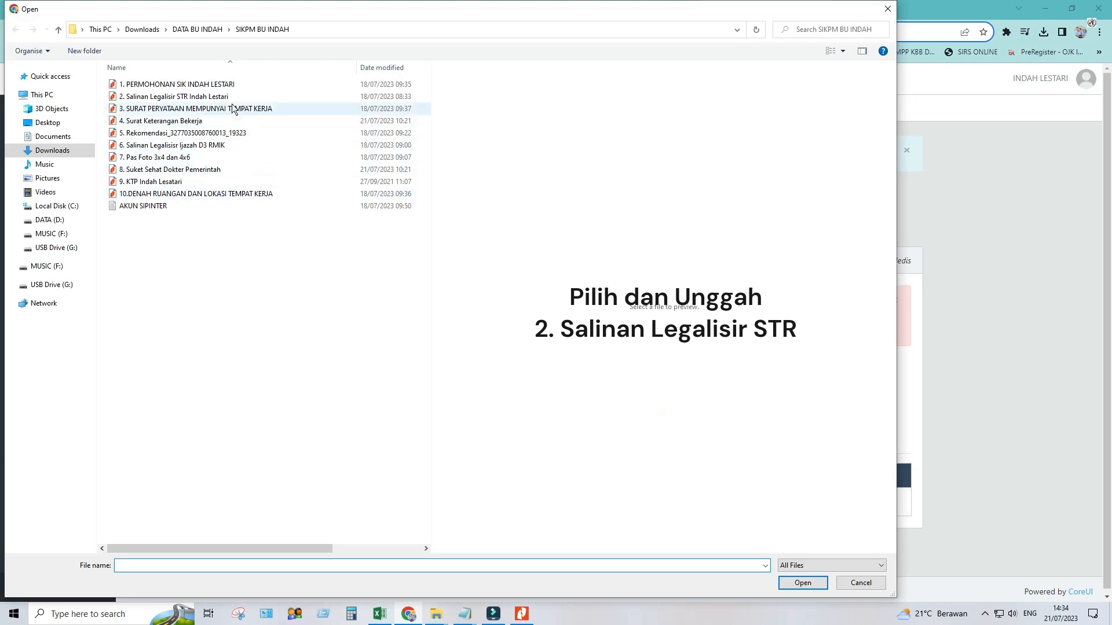
pyautogui.click(191, 96)
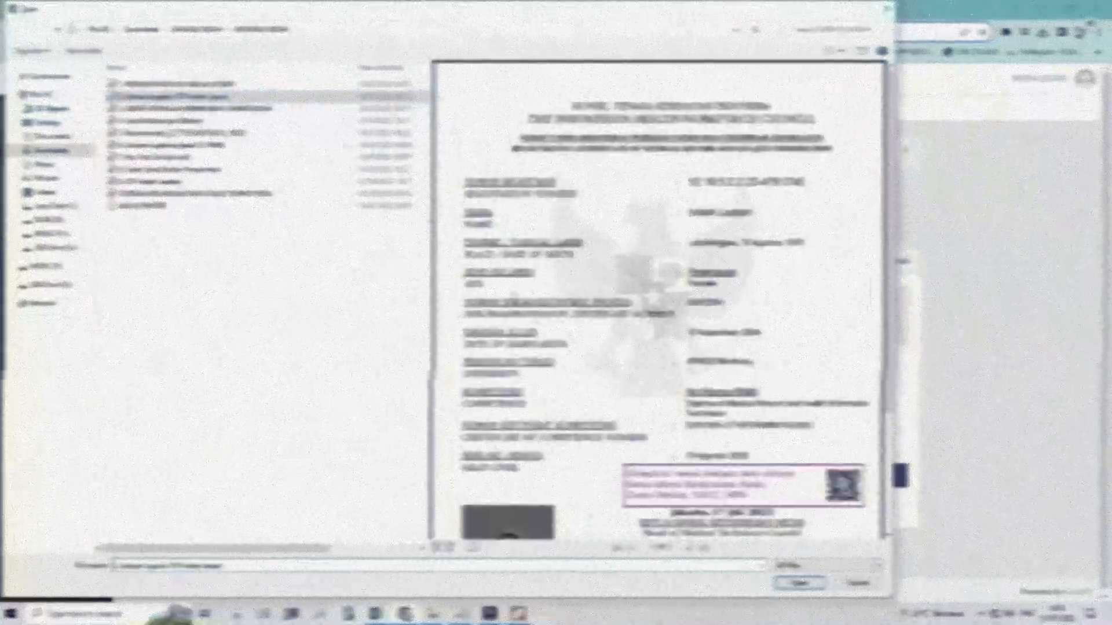
pyautogui.click(798, 583)
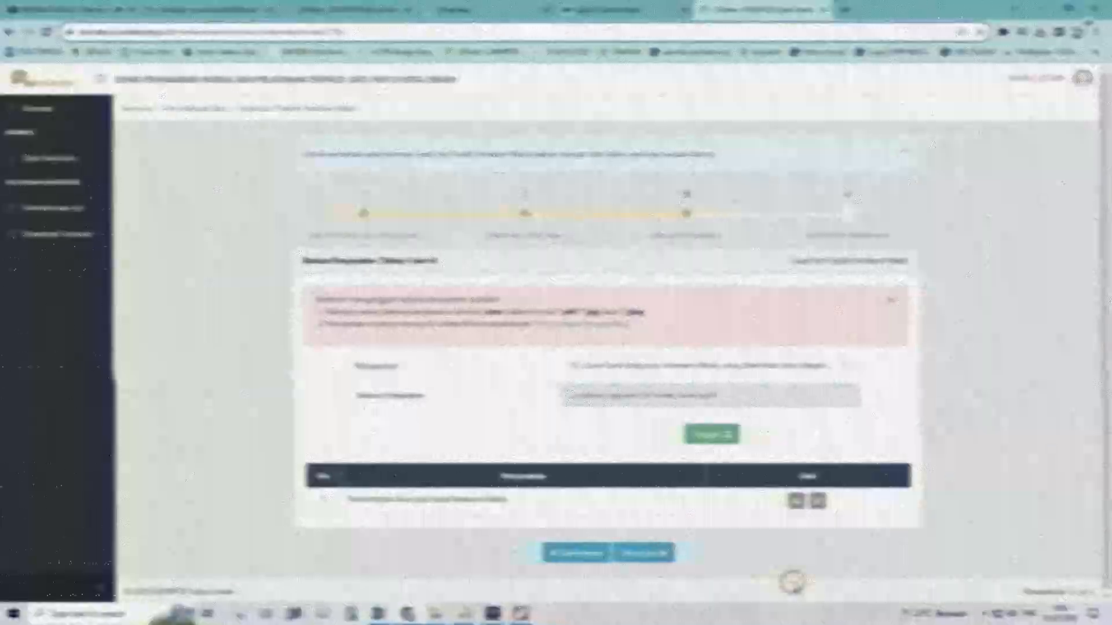
pyautogui.click(697, 435)
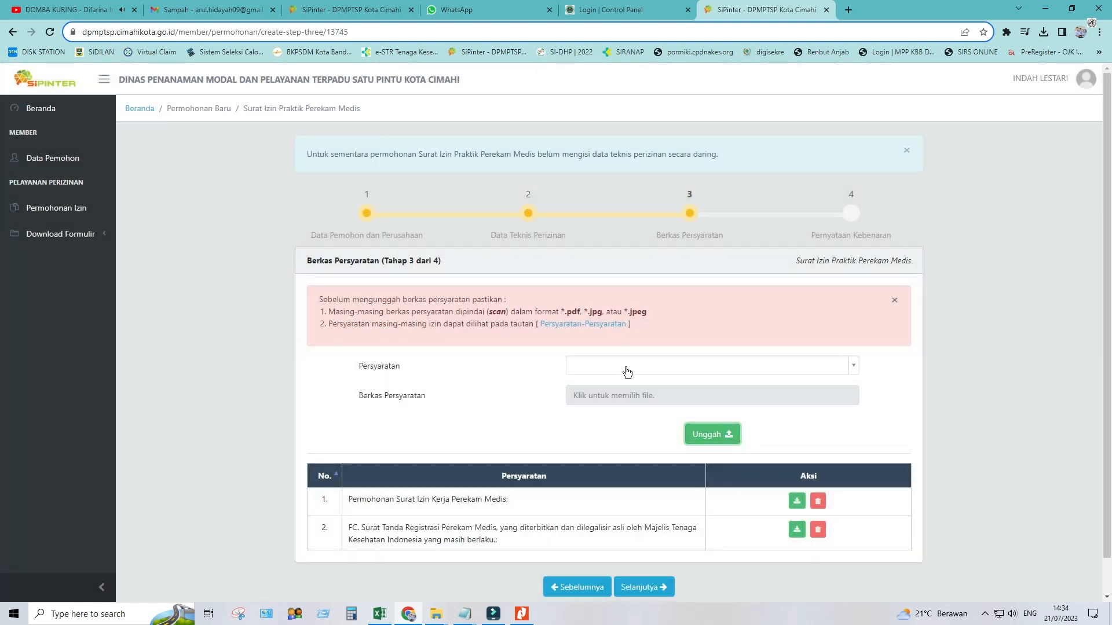
# Upload the workplace statement PDF as the third requirement
pyautogui.click(627, 370)
pyautogui.click(616, 426)
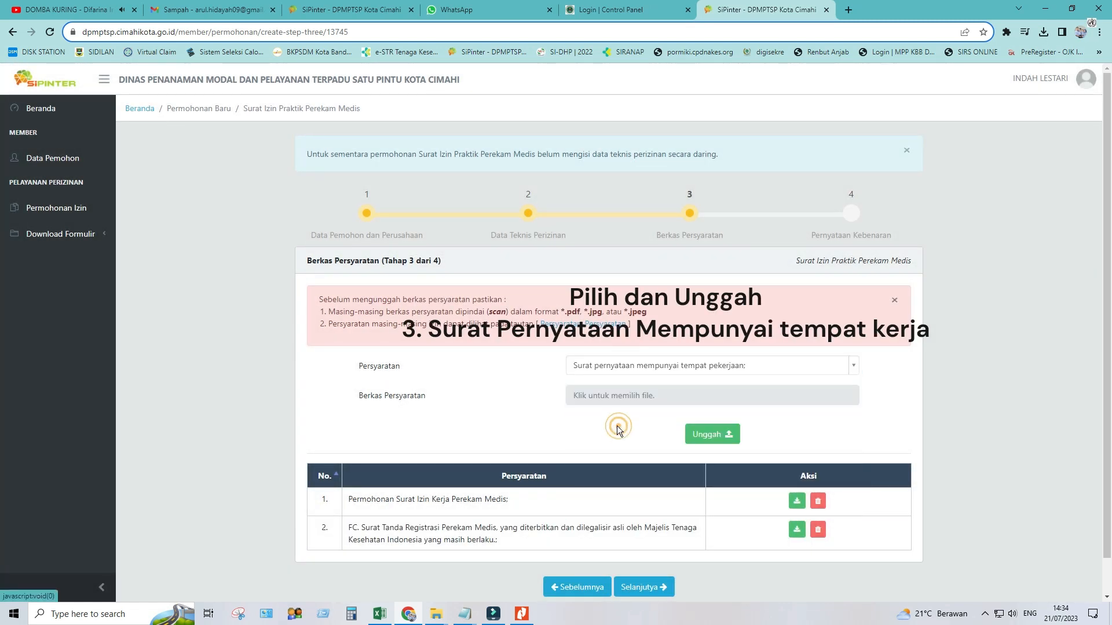
pyautogui.click(614, 398)
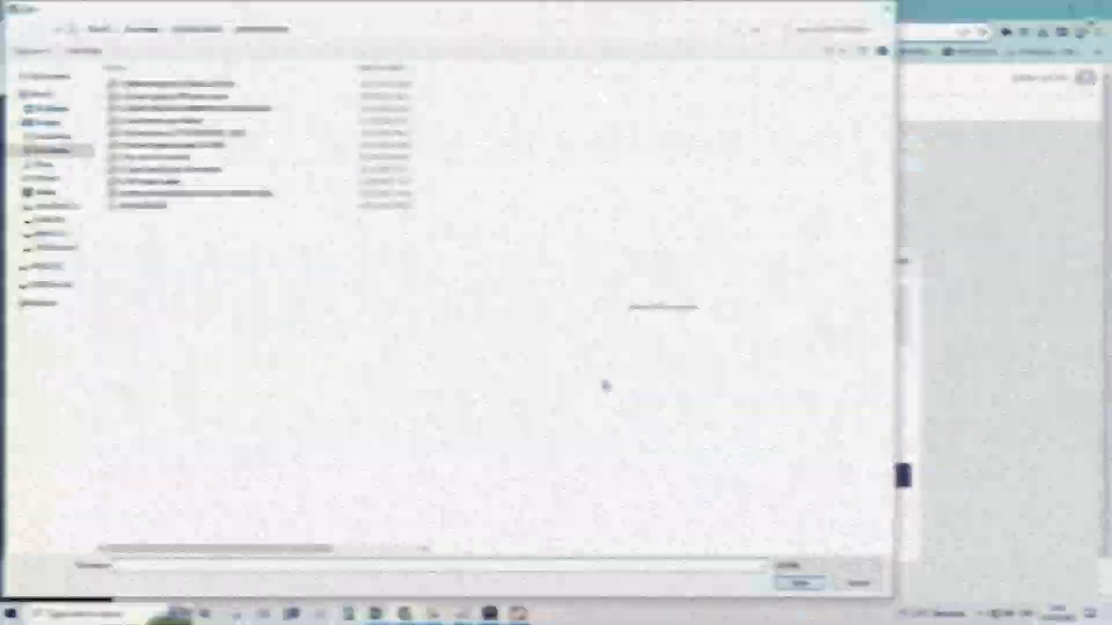
pyautogui.click(268, 110)
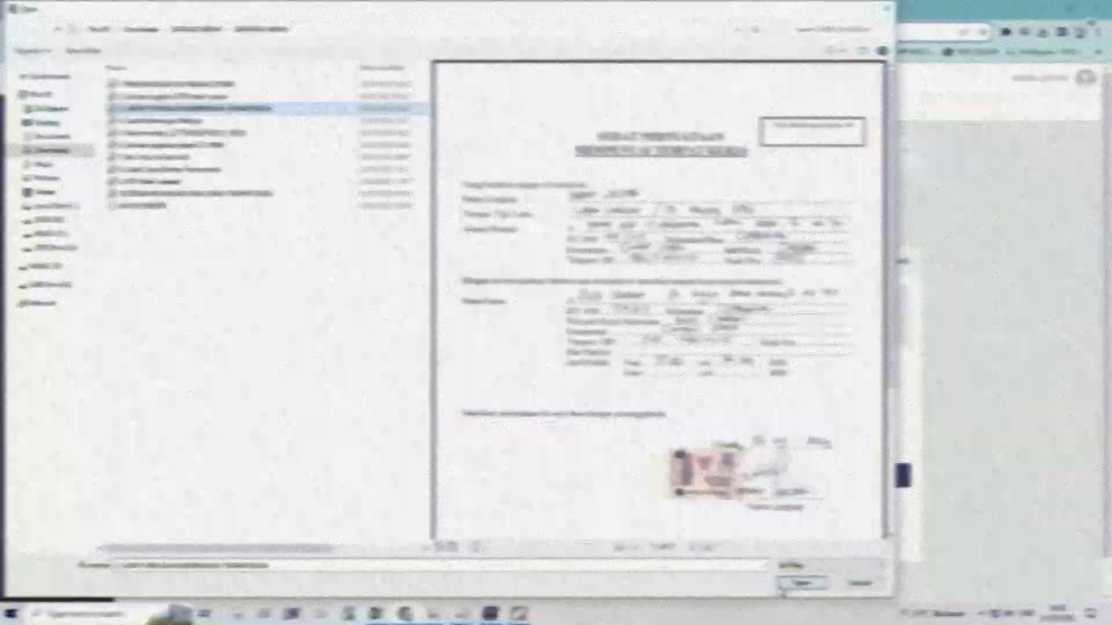
pyautogui.click(801, 584)
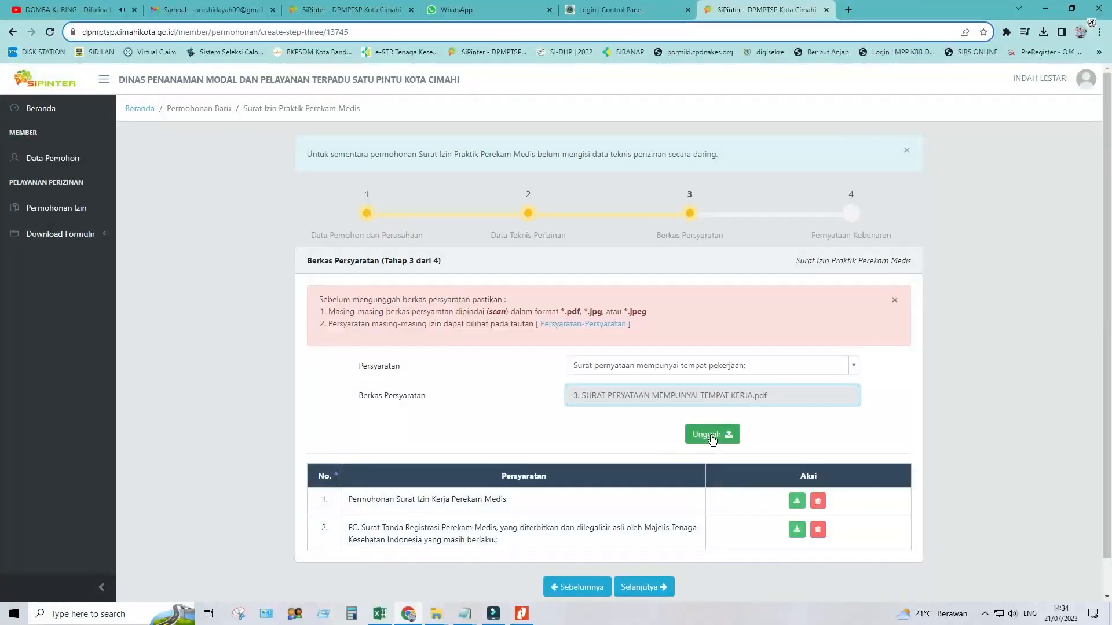
pyautogui.click(712, 435)
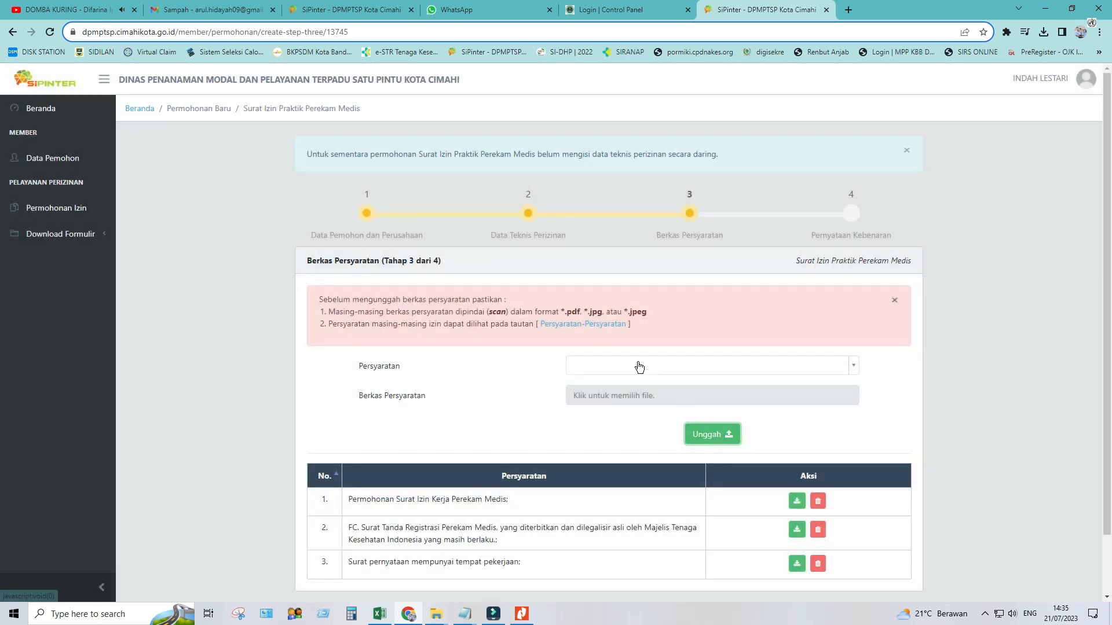
# Upload '4. Surat Keterangan Bekerja.pdf' as the facility head's work-start letter
pyautogui.click(638, 363)
pyautogui.click(631, 424)
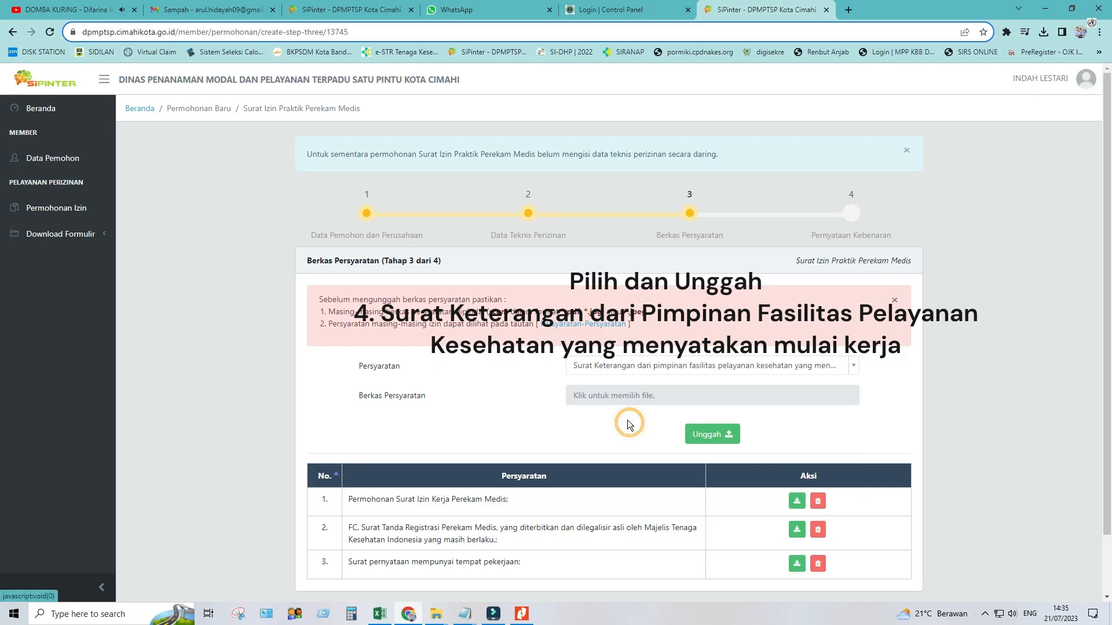
pyautogui.click(609, 398)
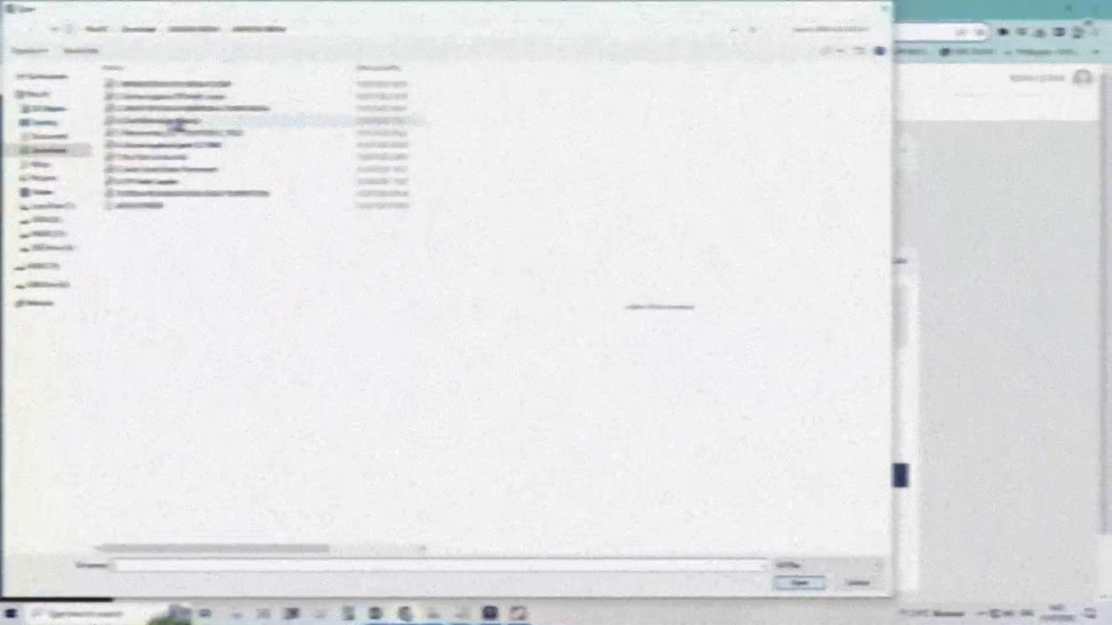
pyautogui.click(179, 123)
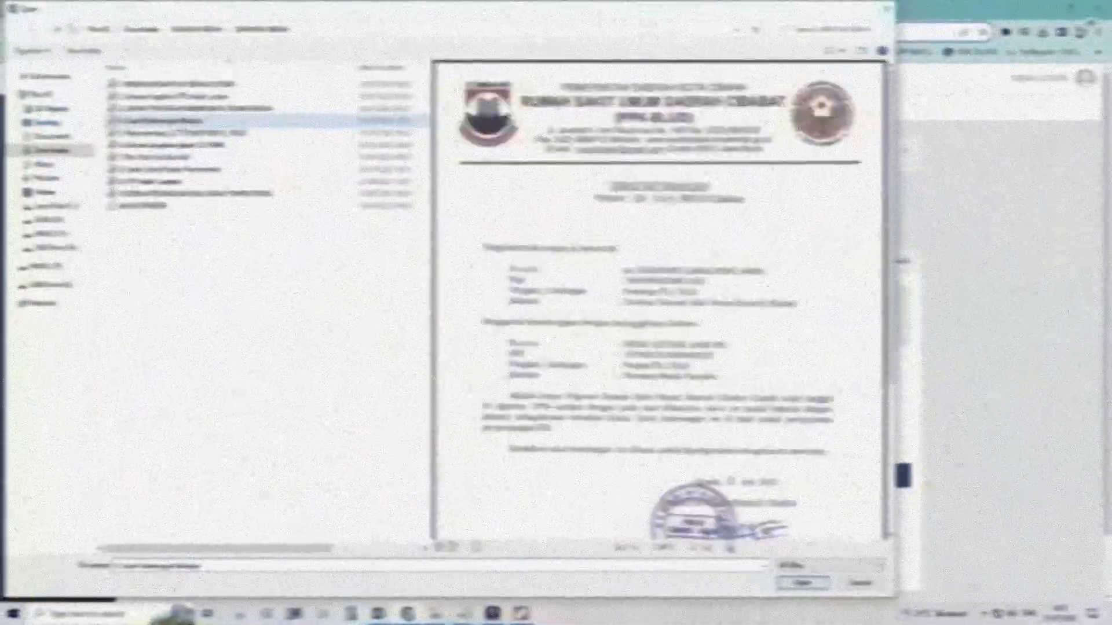
pyautogui.click(808, 584)
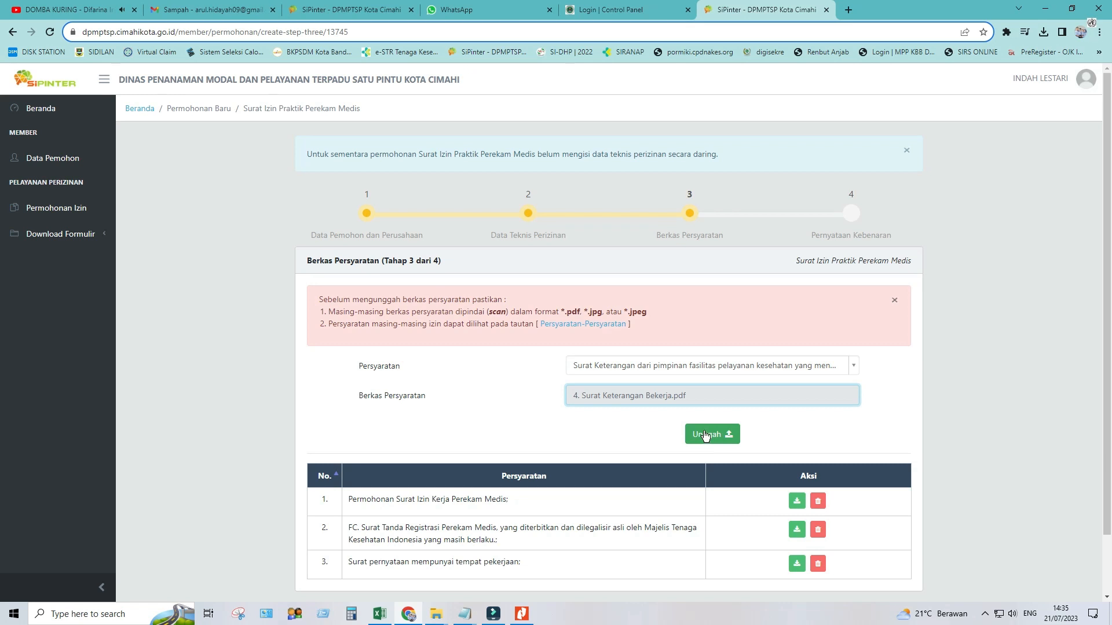
pyautogui.click(704, 434)
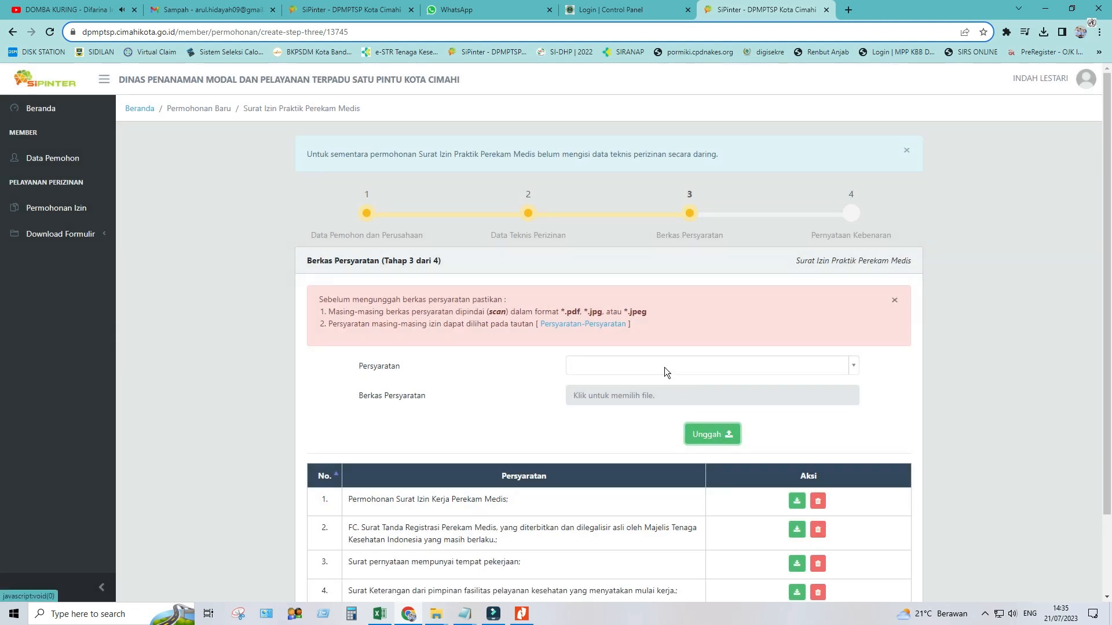
# Upload the professional association's recommendation letter as a requirement
pyautogui.click(664, 367)
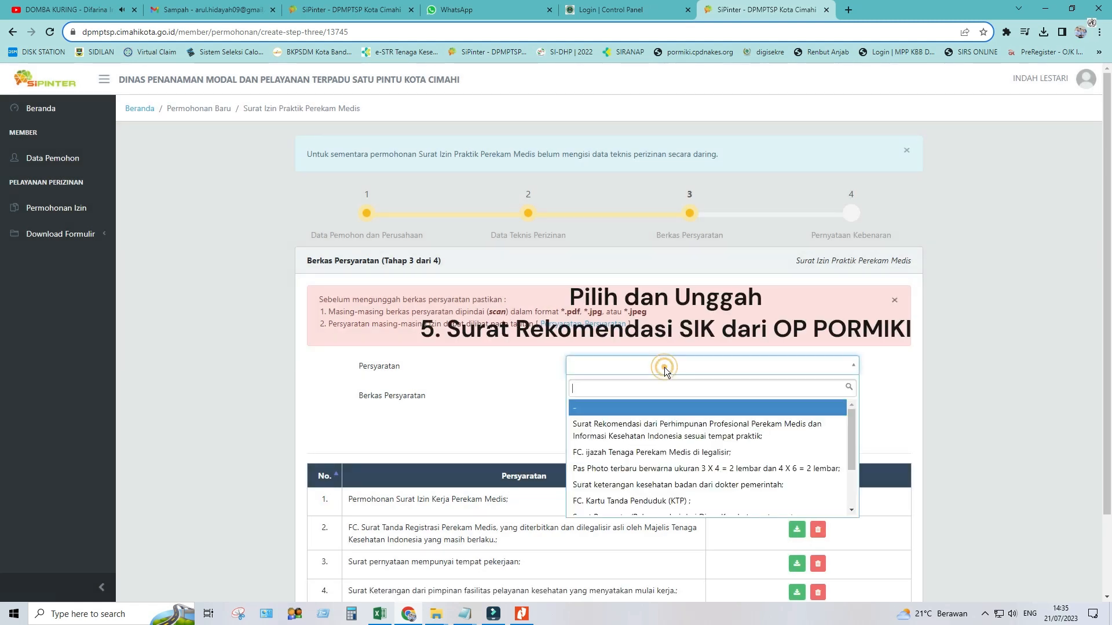
pyautogui.click(665, 435)
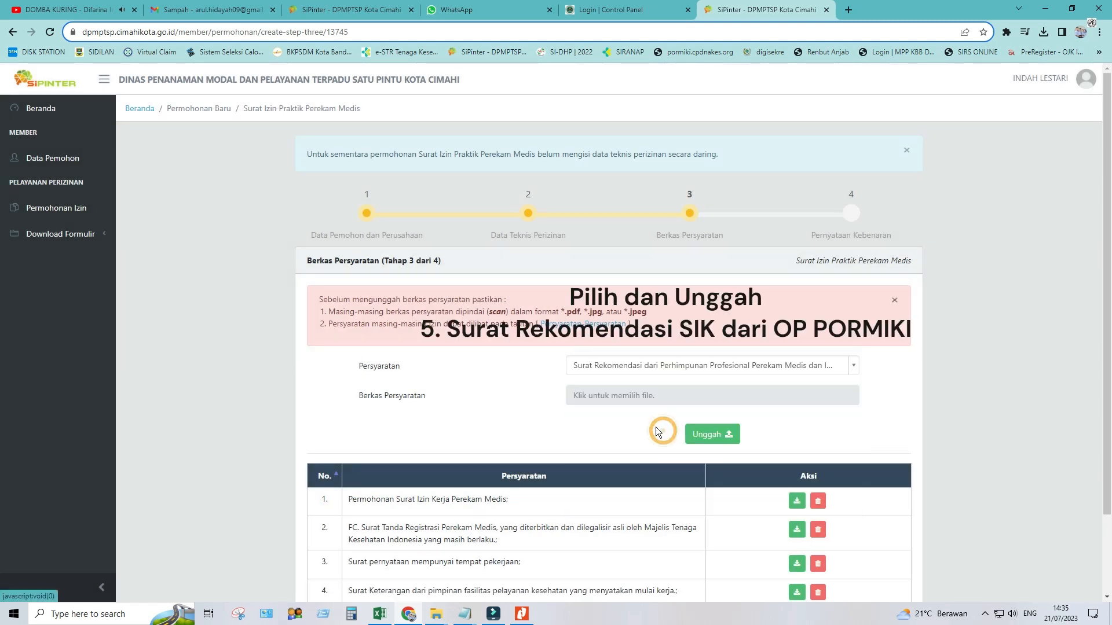
pyautogui.click(618, 400)
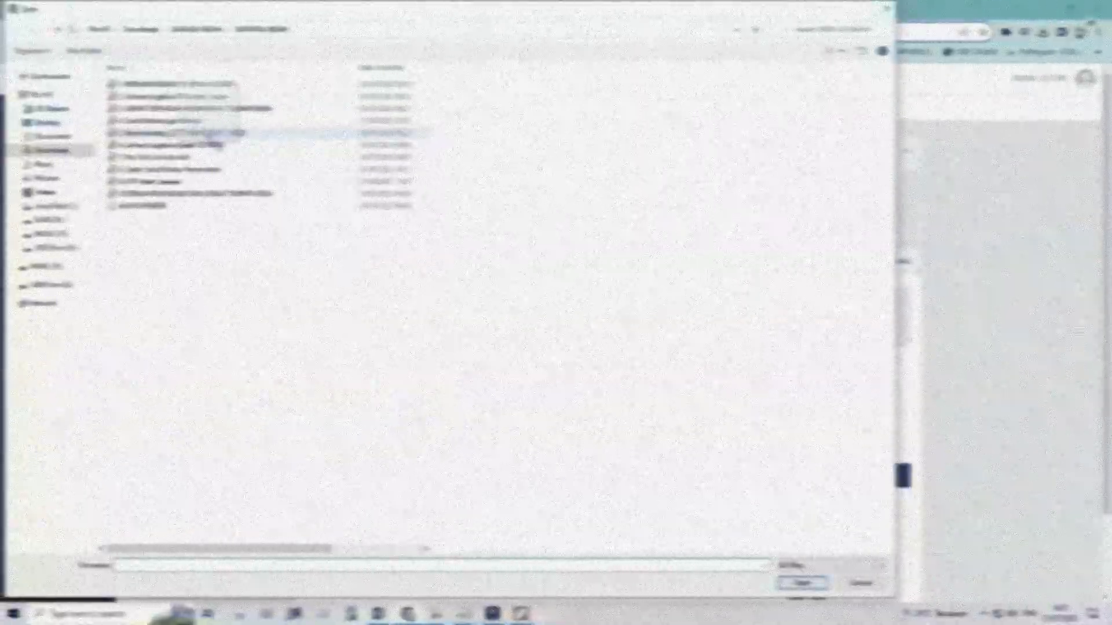
pyautogui.click(208, 132)
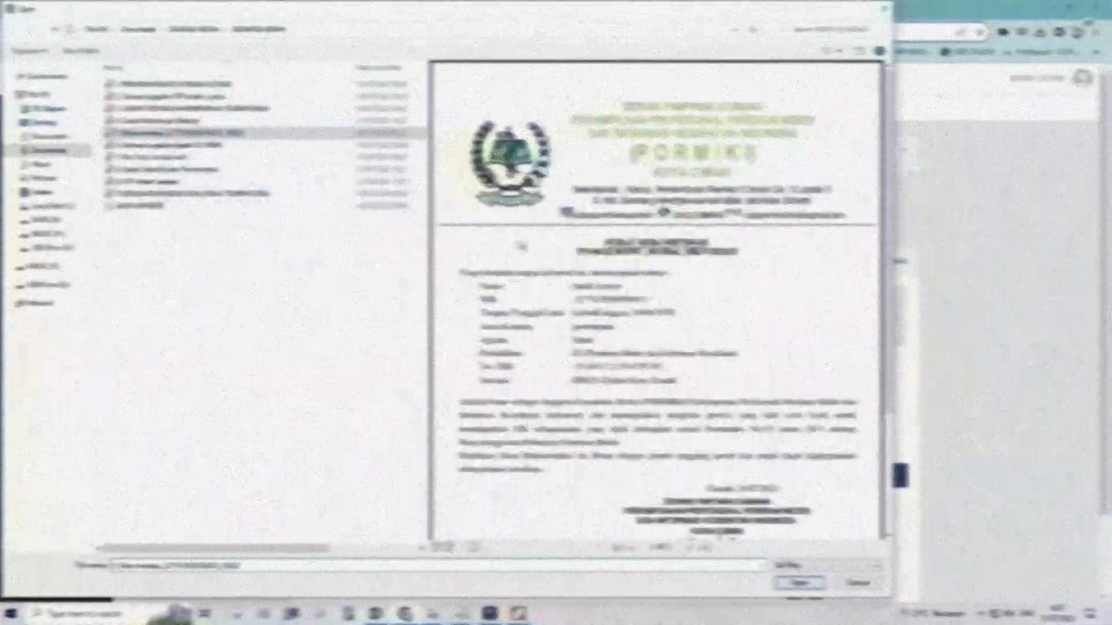
pyautogui.click(800, 583)
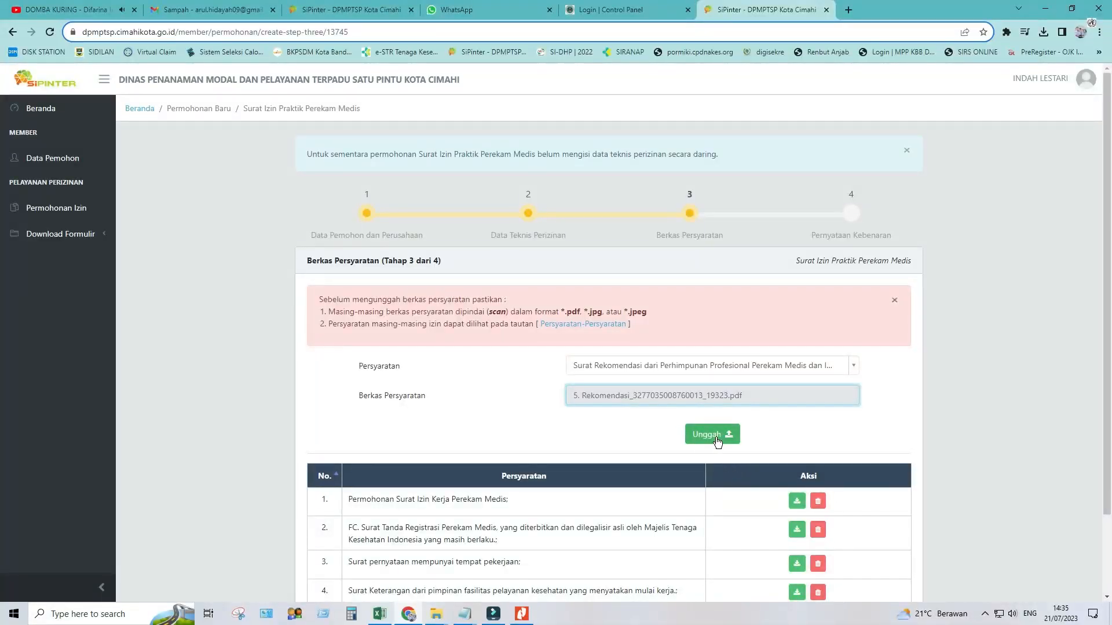
pyautogui.click(717, 441)
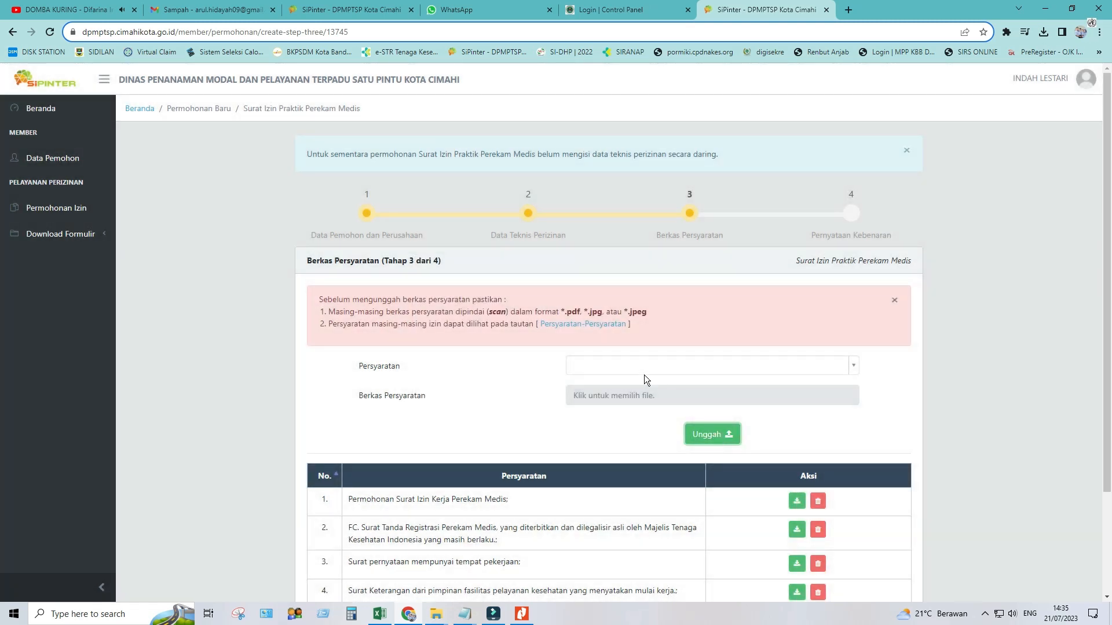
# Upload '6. Salinan Legalisisr Ijazah D3 RMIK.pdf' as the legalised diploma copy
pyautogui.click(631, 373)
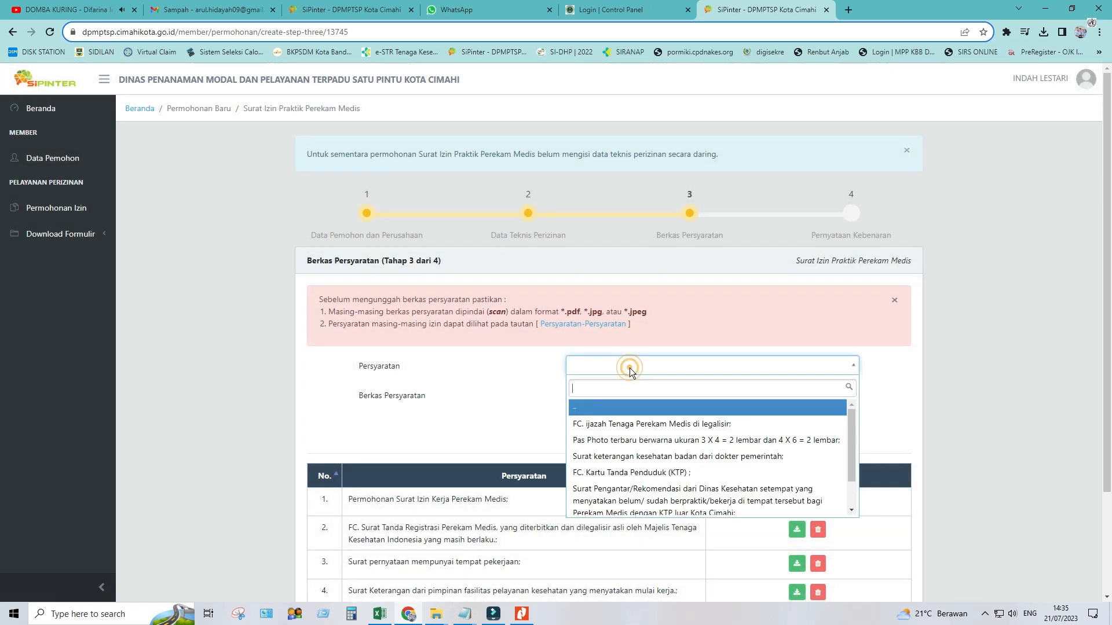
pyautogui.click(633, 423)
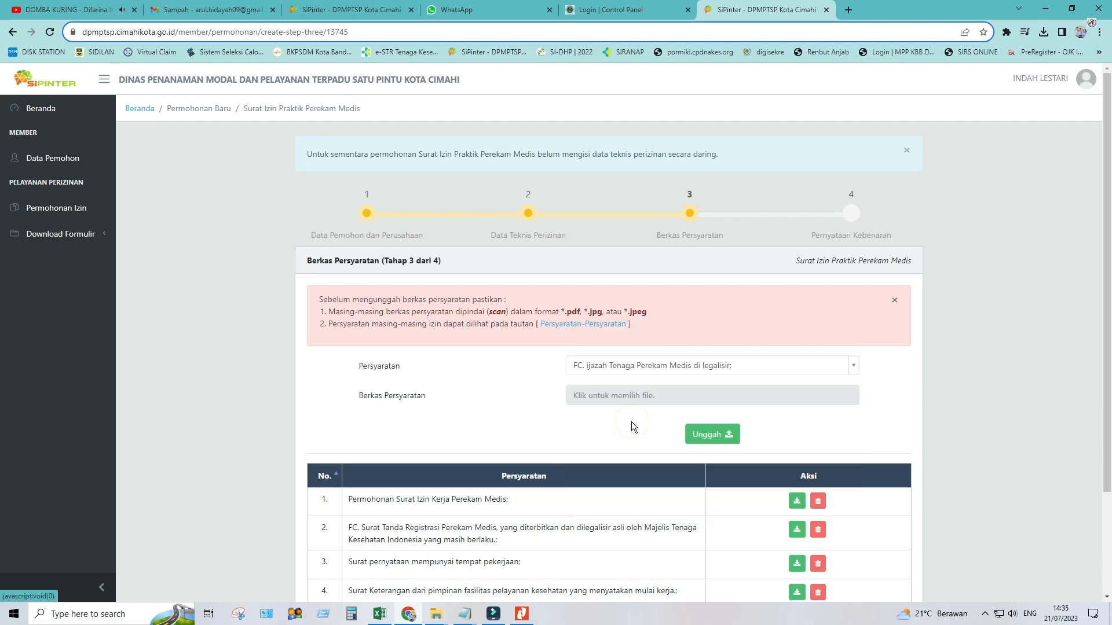
pyautogui.click(623, 399)
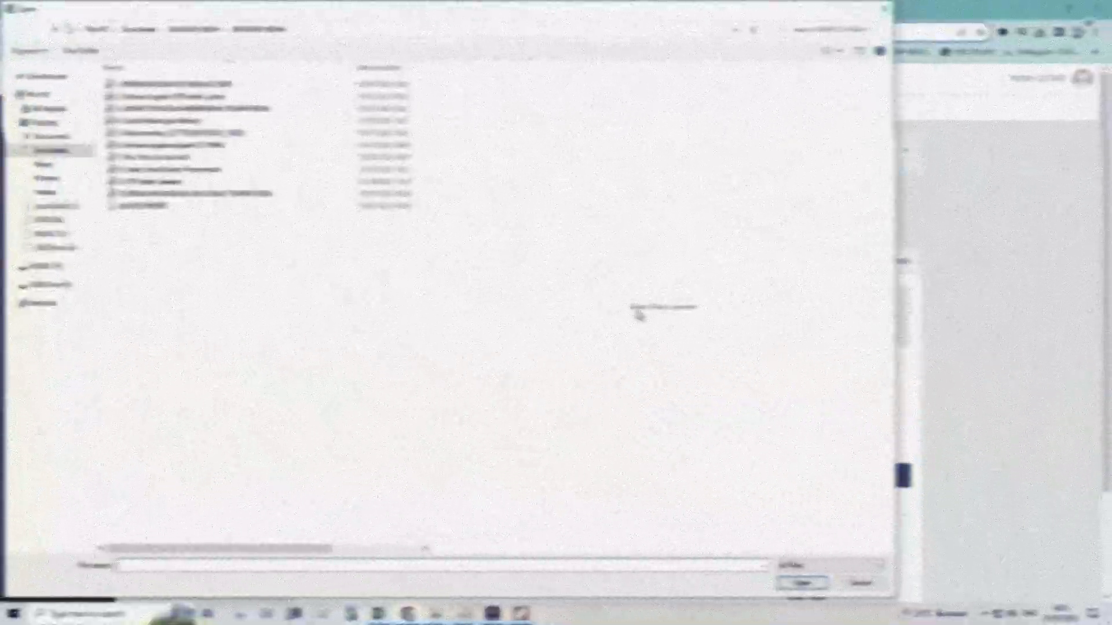
pyautogui.click(168, 145)
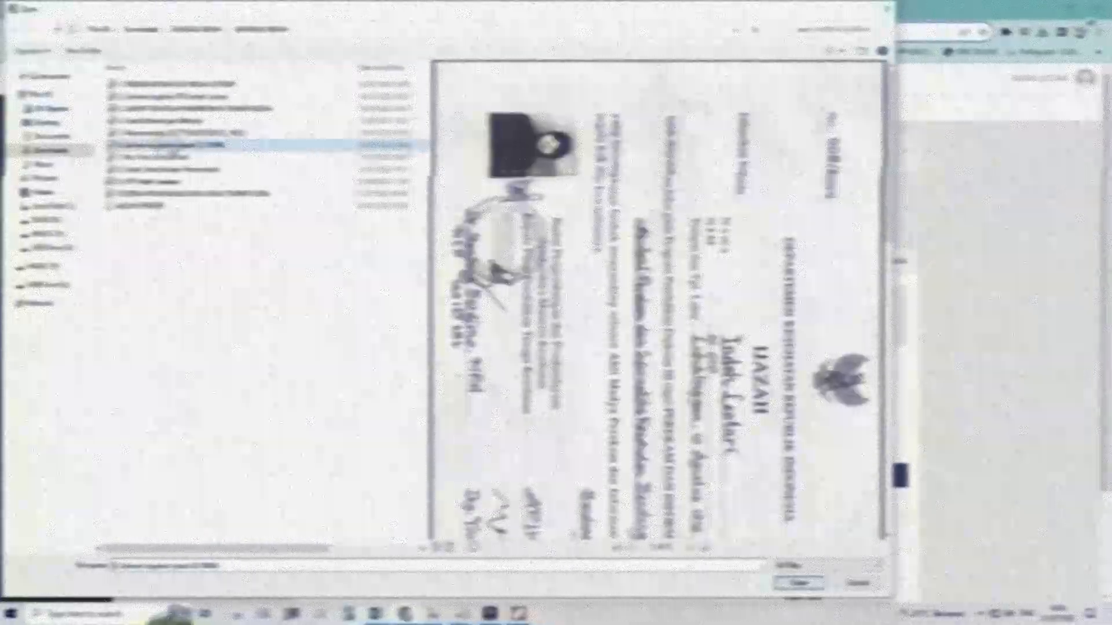
pyautogui.click(799, 583)
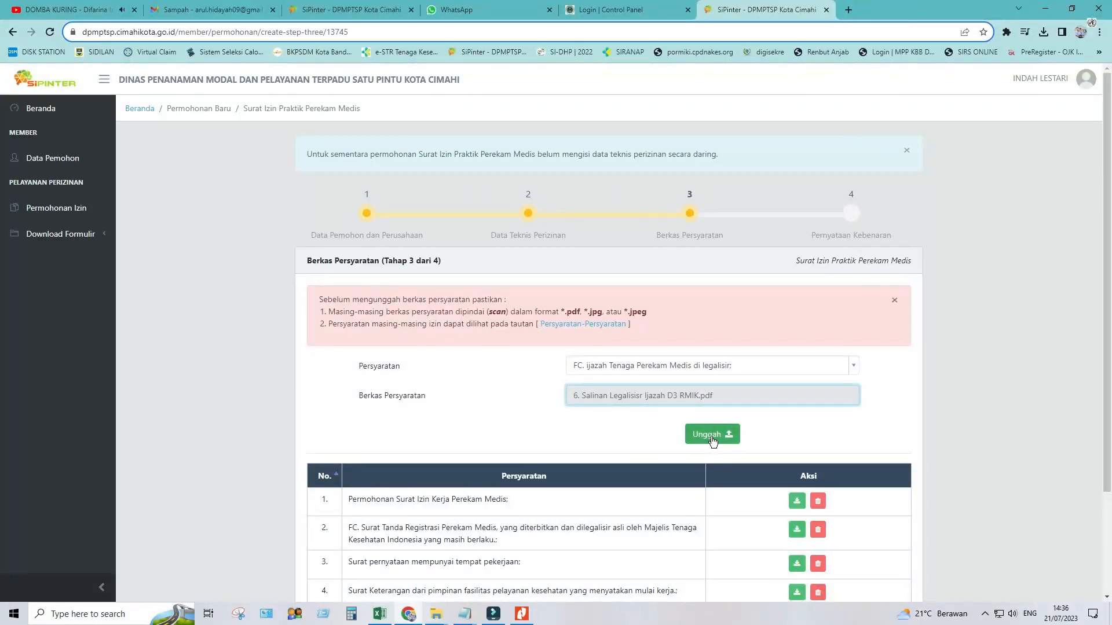
pyautogui.click(713, 440)
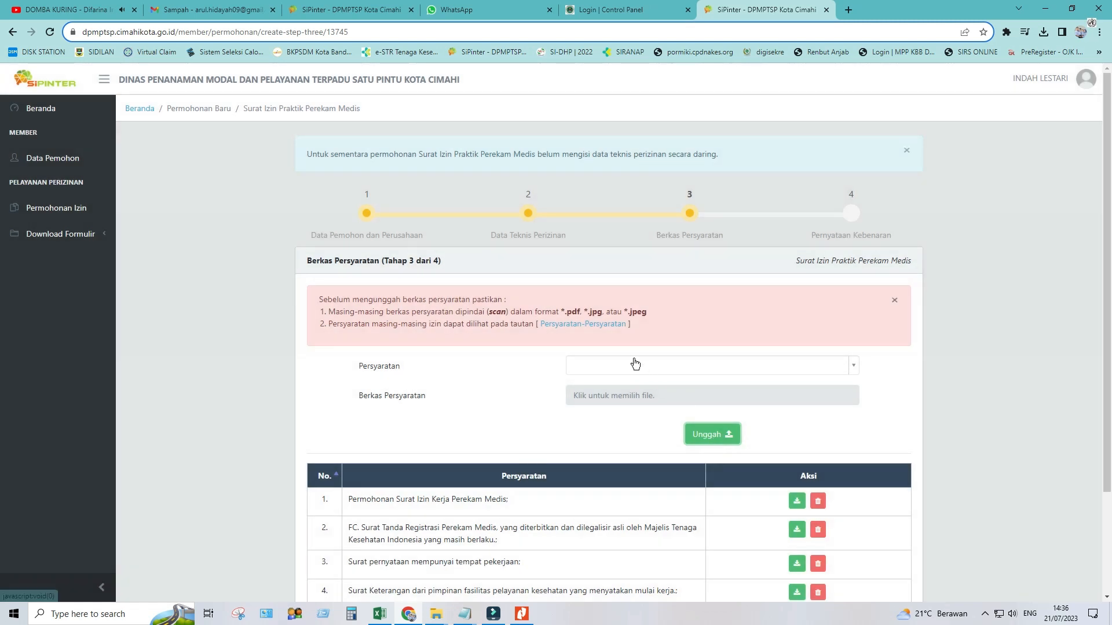
# Upload the recent colour pass photo file as a requirement
pyautogui.click(633, 361)
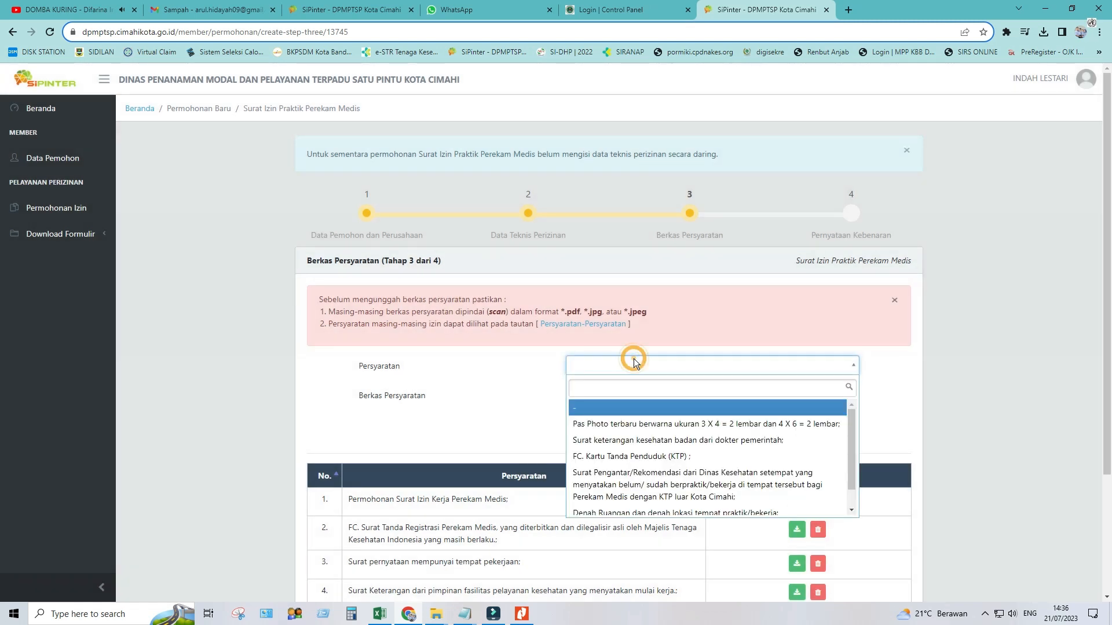
pyautogui.click(635, 424)
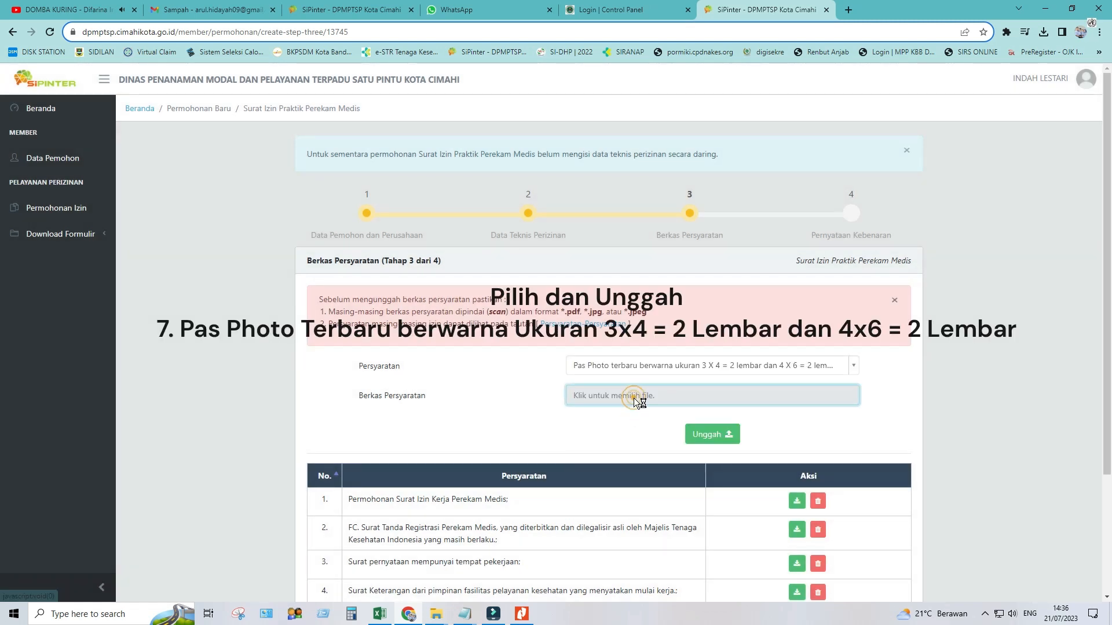
pyautogui.click(634, 398)
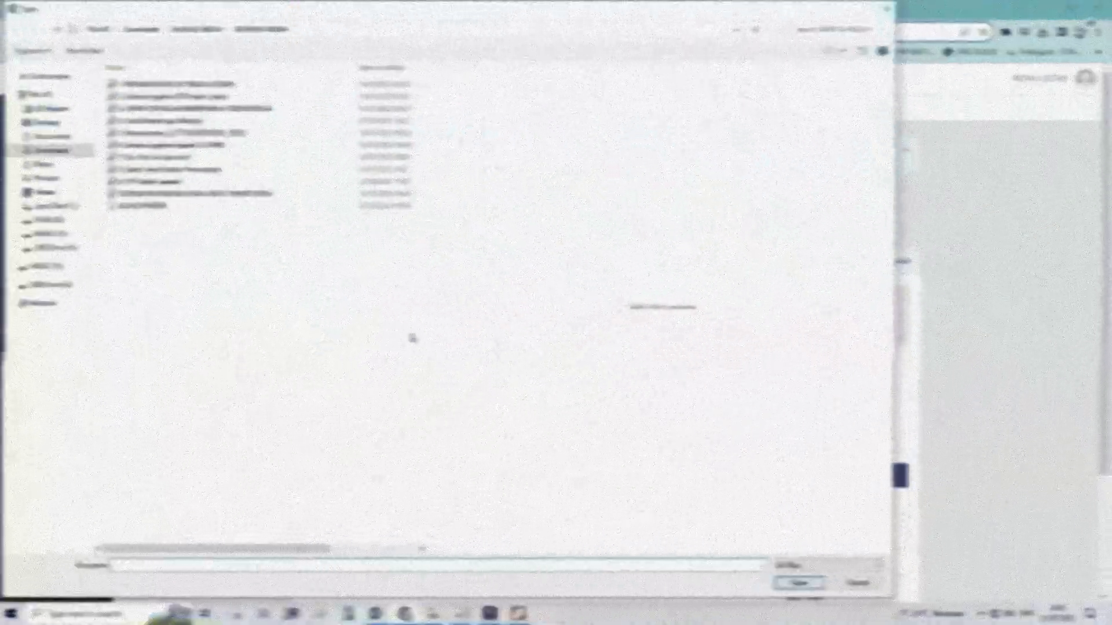
pyautogui.click(204, 157)
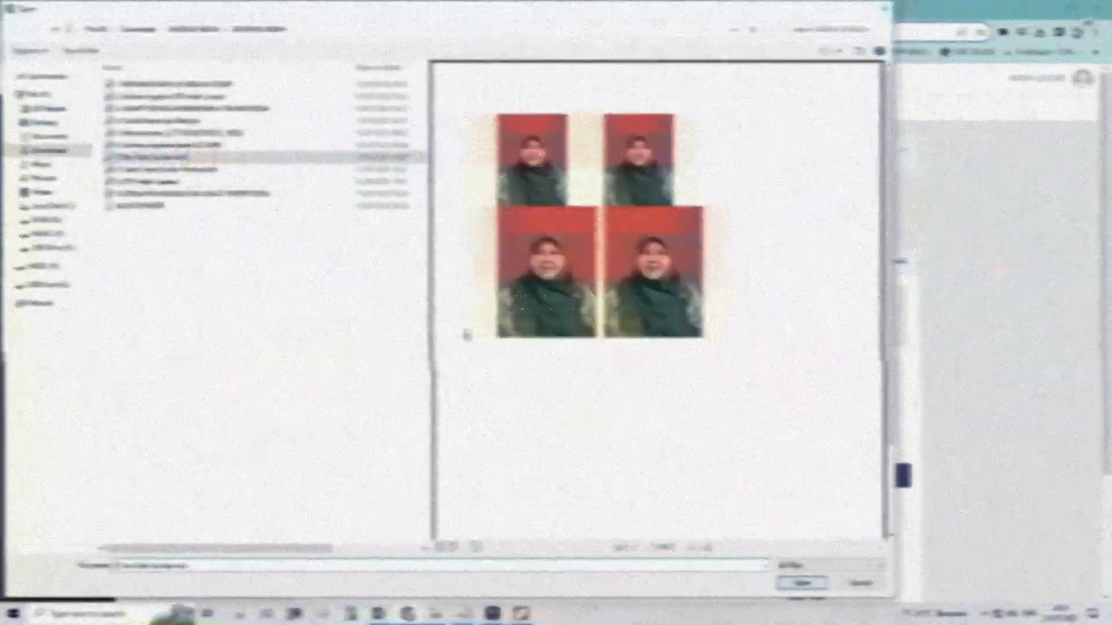
pyautogui.click(799, 583)
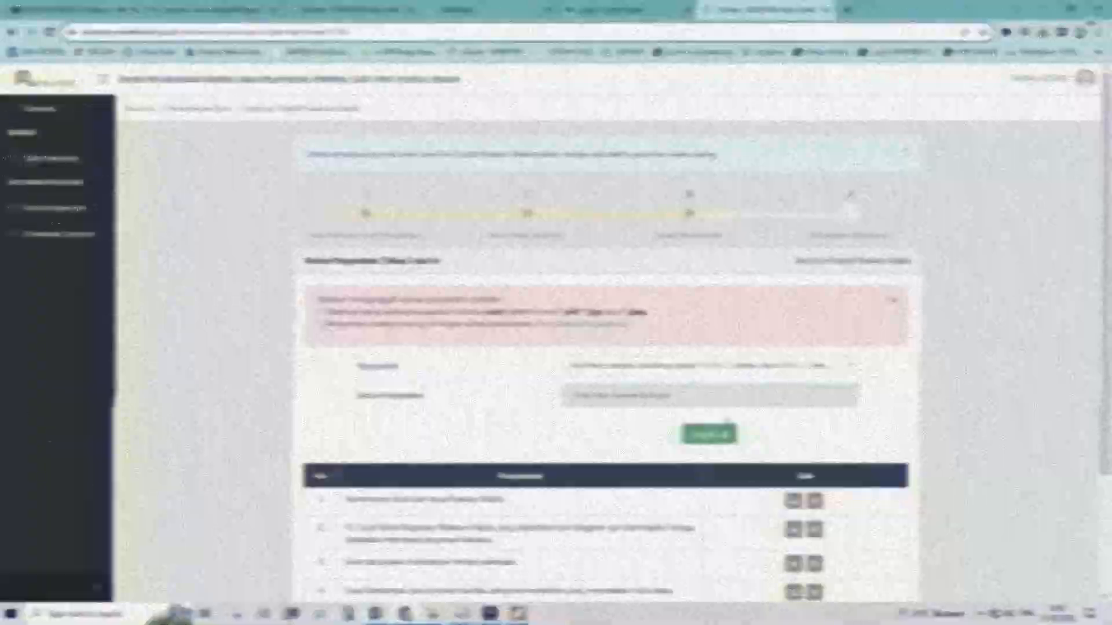
pyautogui.click(736, 433)
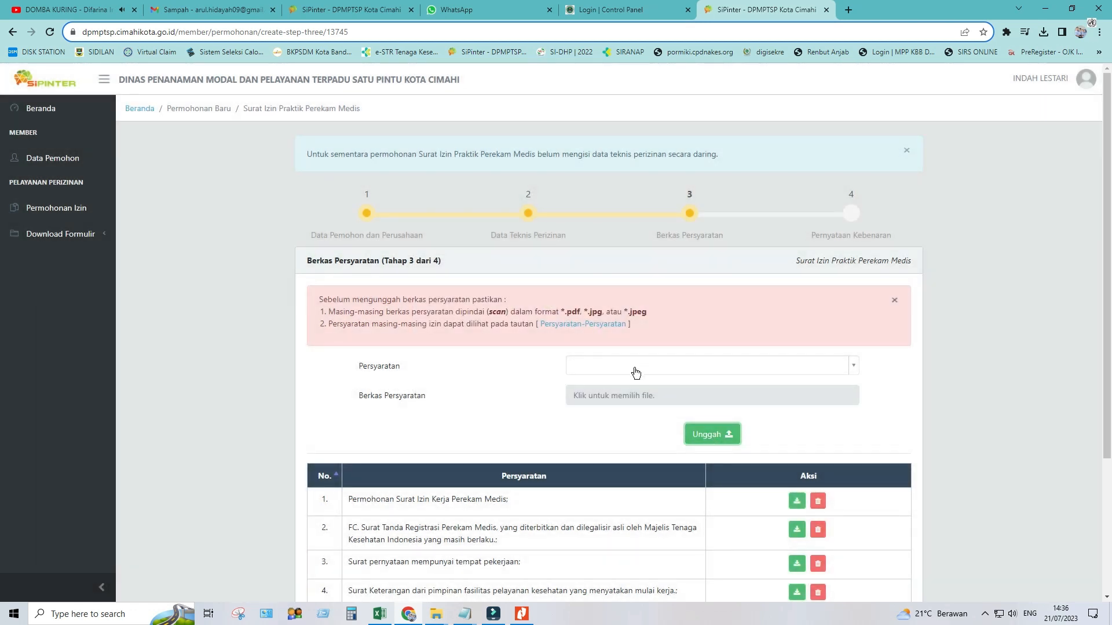
# Upload '8. Suket Sehat Dokter Pemerintah.pdf' as the government doctor's health certificate
pyautogui.click(633, 364)
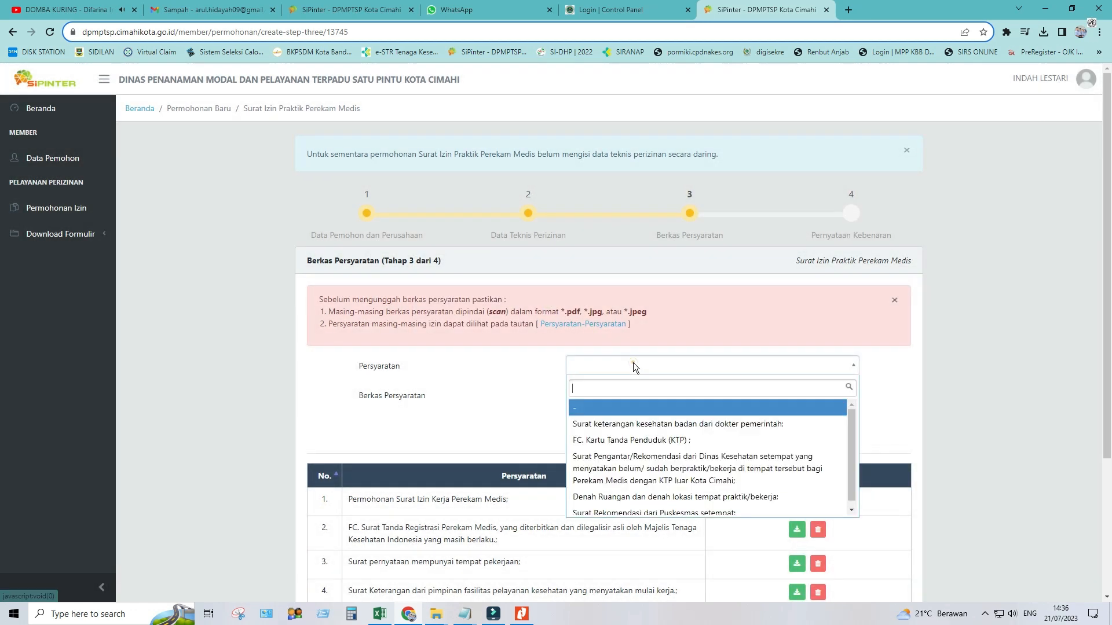
pyautogui.click(637, 425)
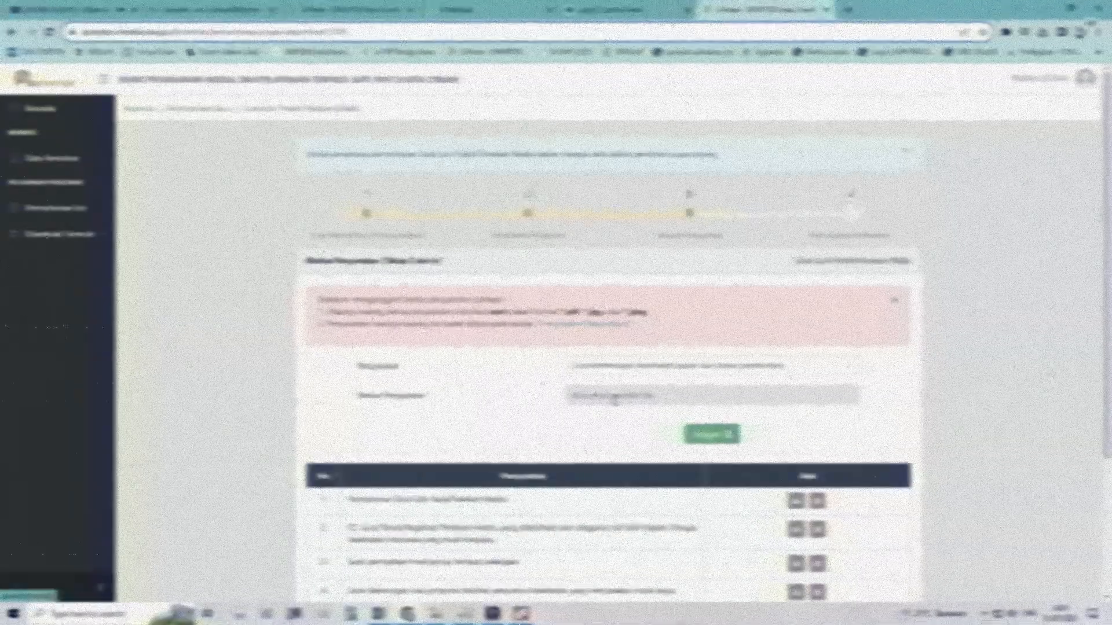
pyautogui.click(613, 396)
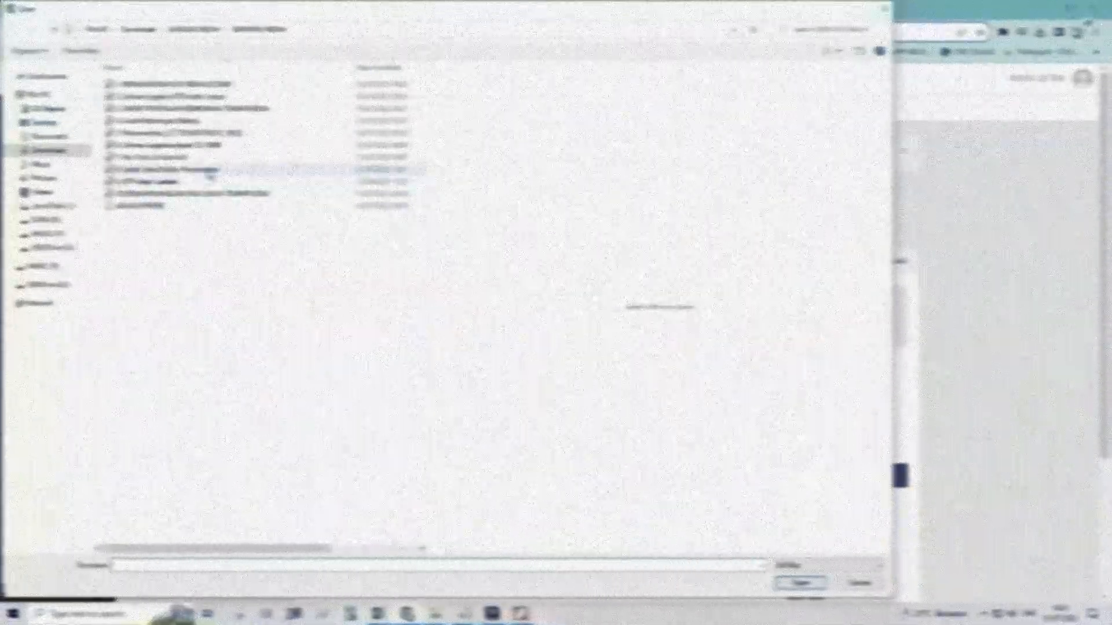
pyautogui.click(200, 169)
pyautogui.click(799, 583)
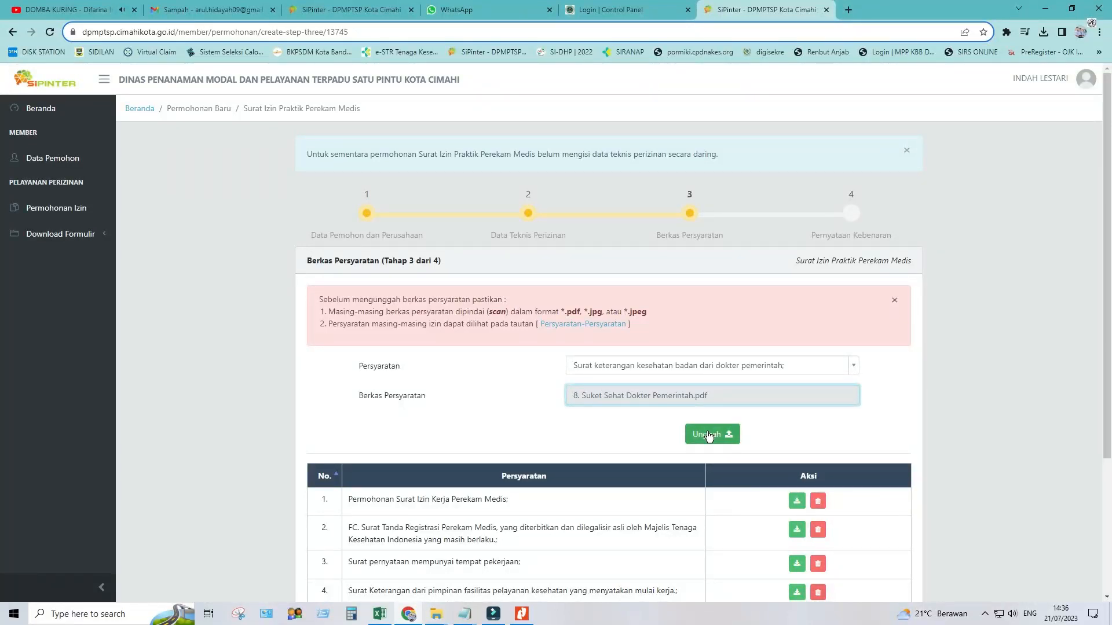
pyautogui.click(709, 436)
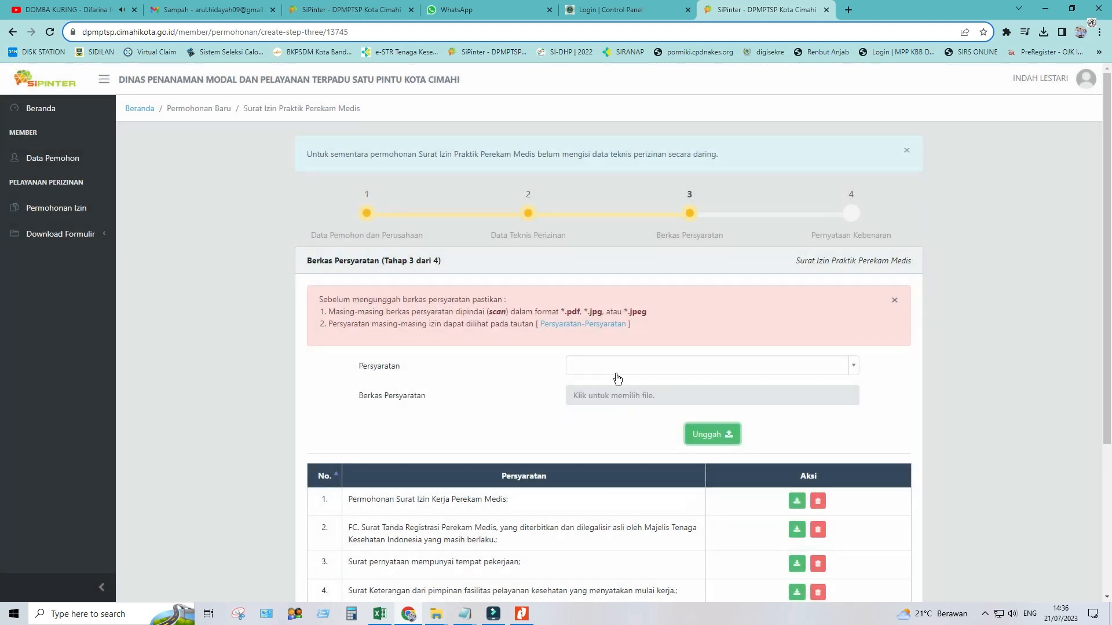
pyautogui.click(611, 363)
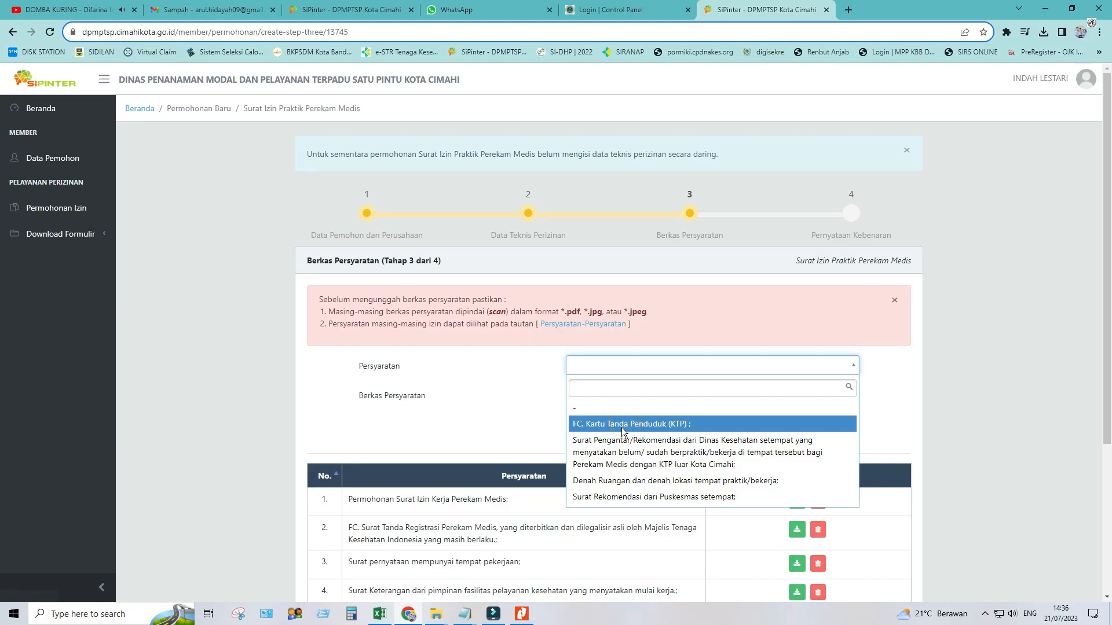
# Upload the KTP scan PDF as the KTP copy requirement
pyautogui.click(738, 420)
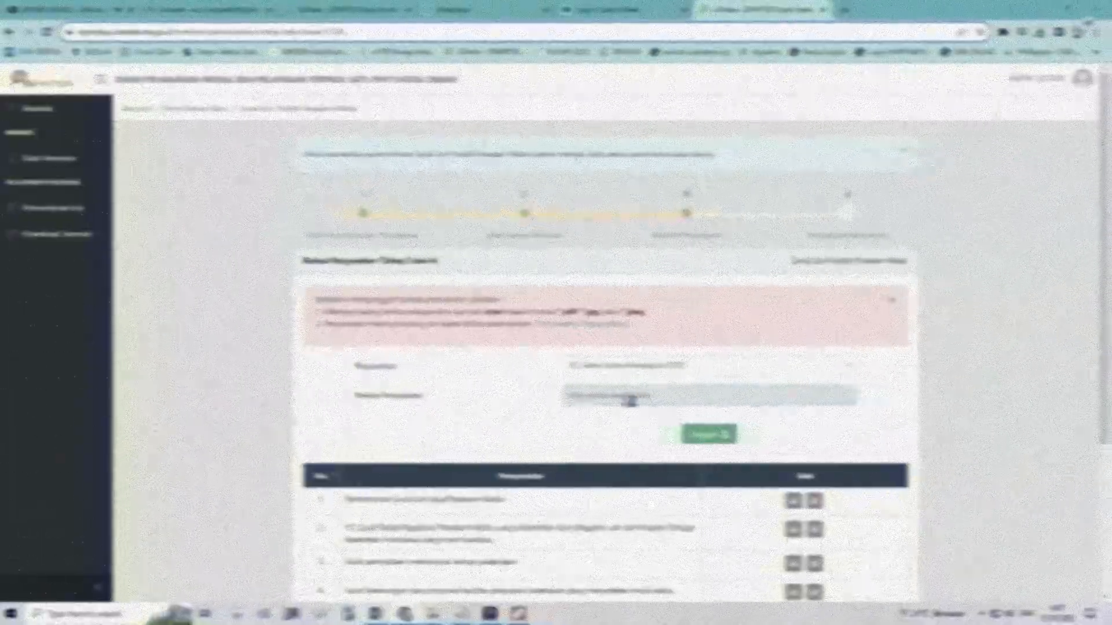
pyautogui.click(630, 398)
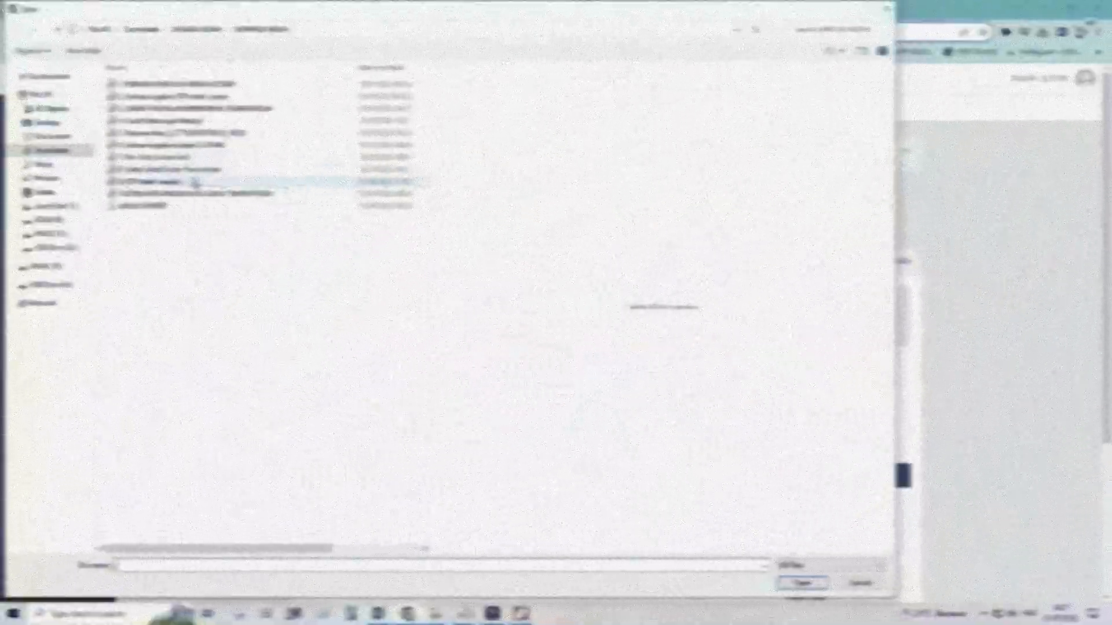
pyautogui.click(194, 181)
pyautogui.click(801, 583)
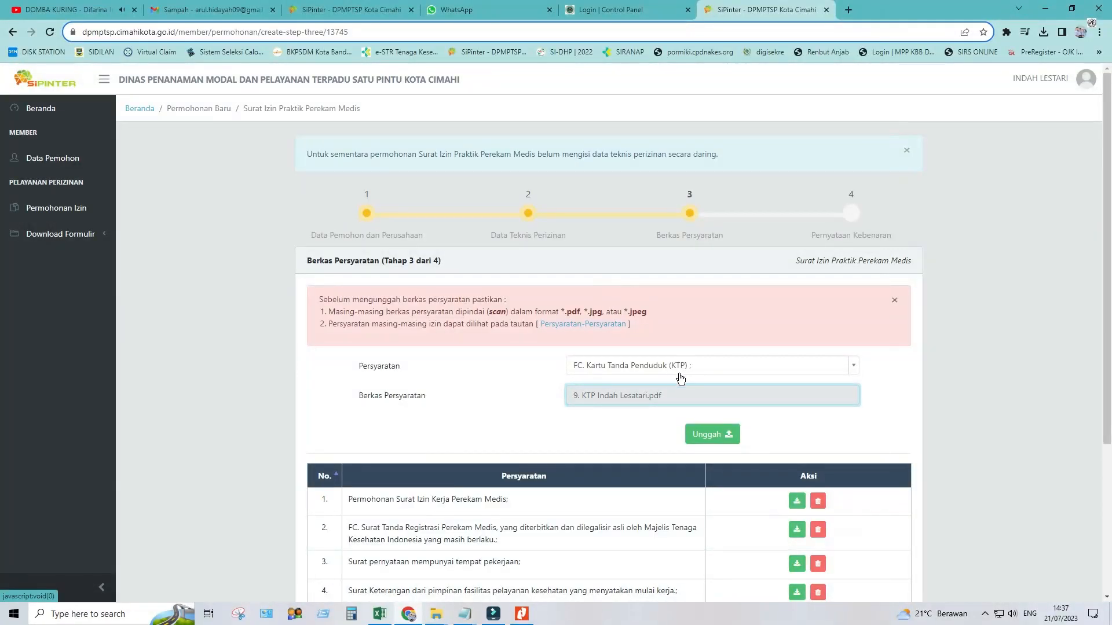
pyautogui.click(711, 432)
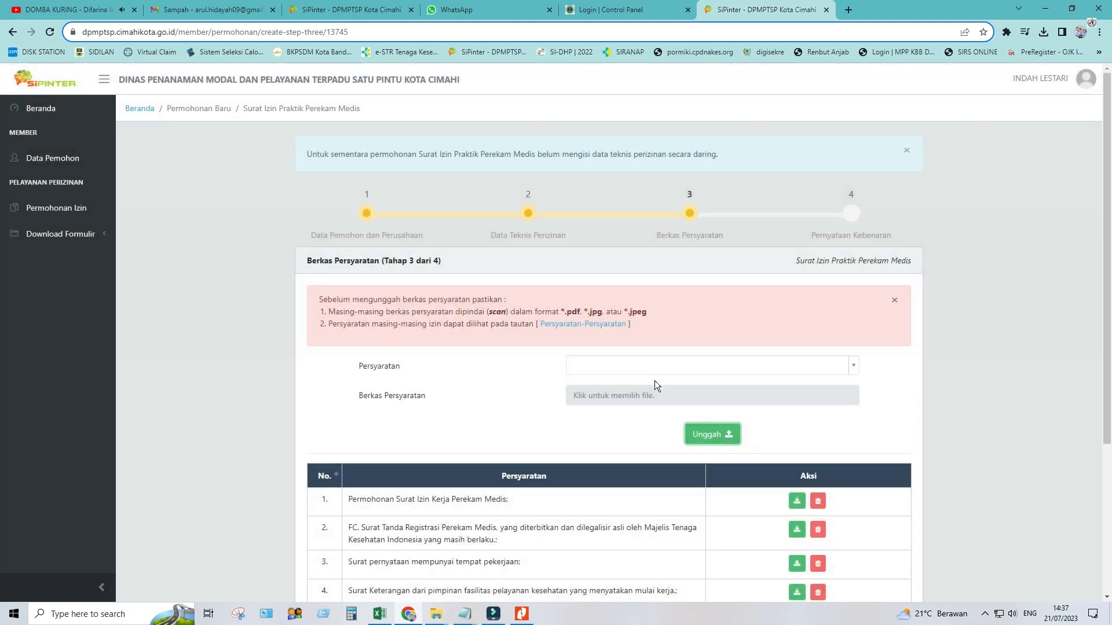
# Upload the room and location plan PDF for the Denah Ruangan requirement
pyautogui.click(648, 364)
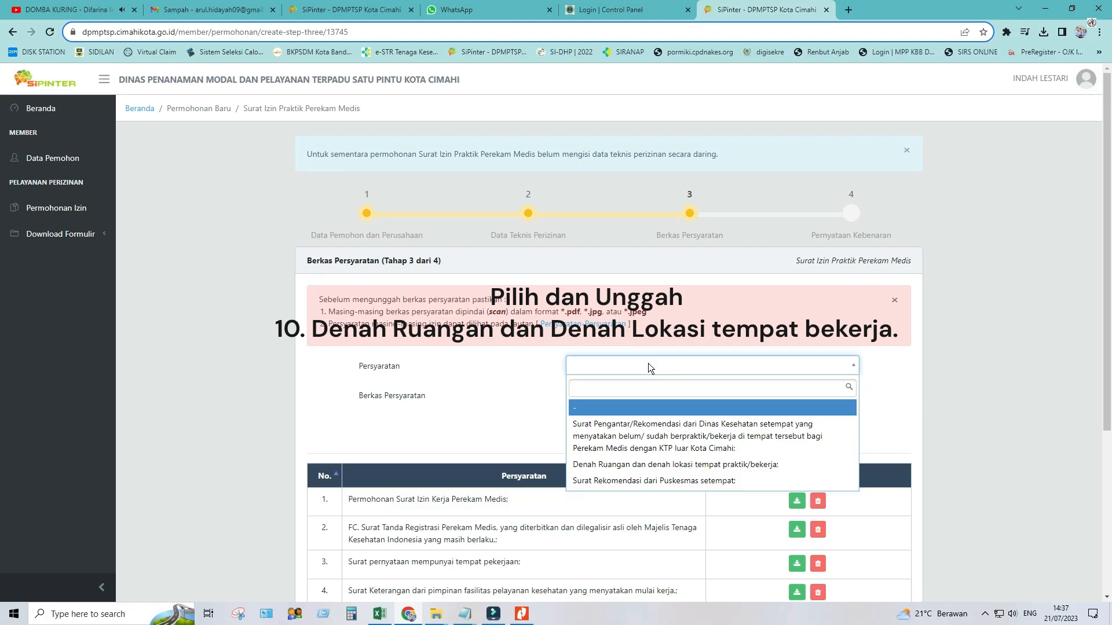
pyautogui.click(639, 463)
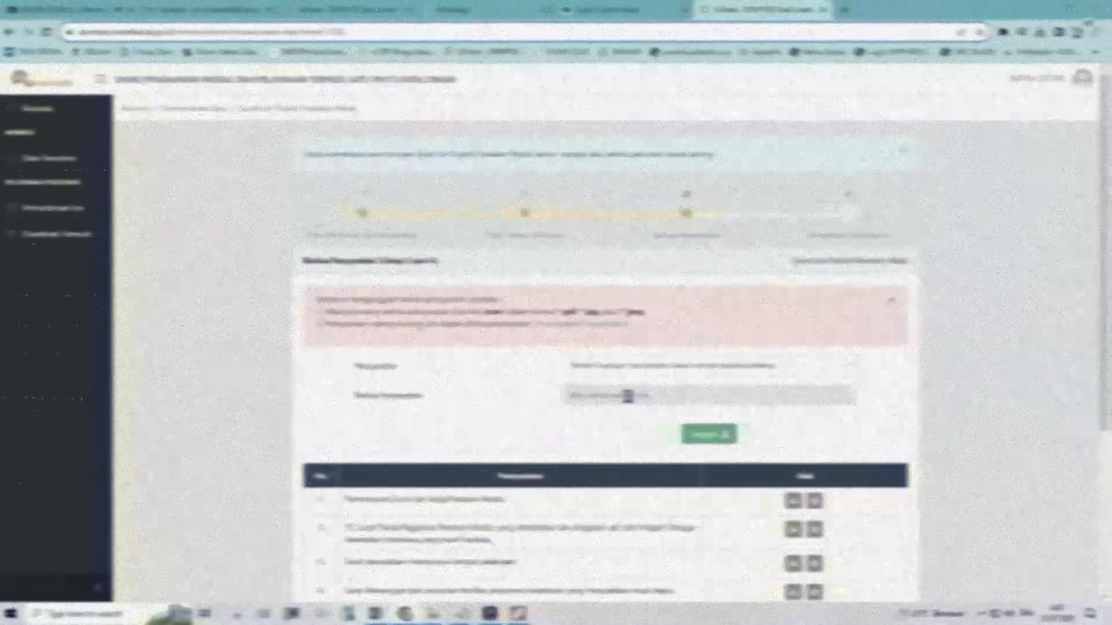
pyautogui.click(630, 396)
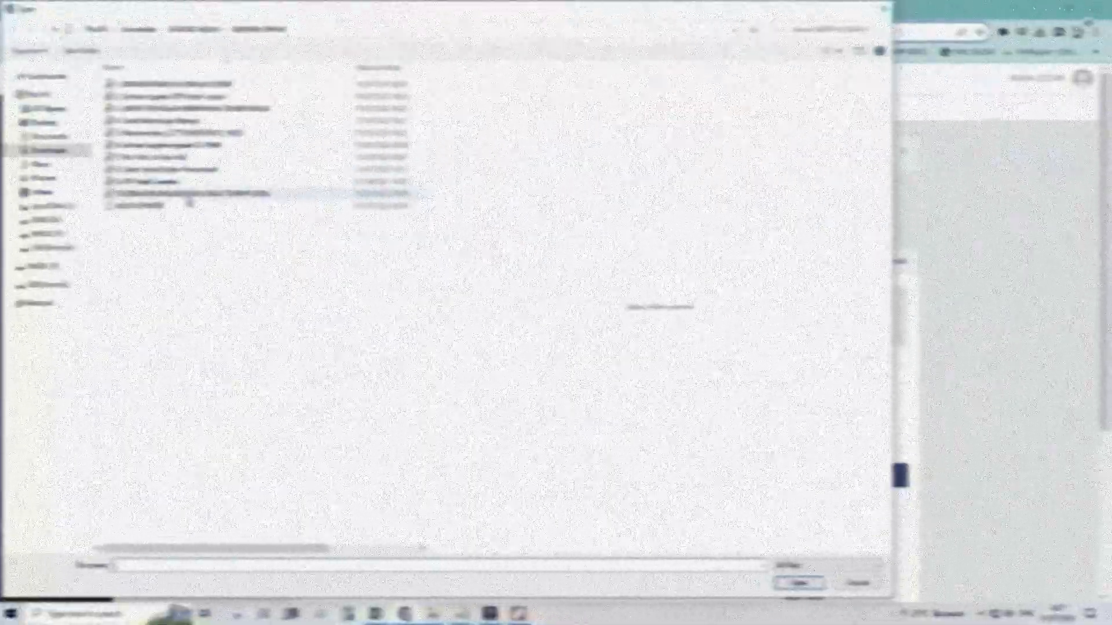
pyautogui.click(188, 196)
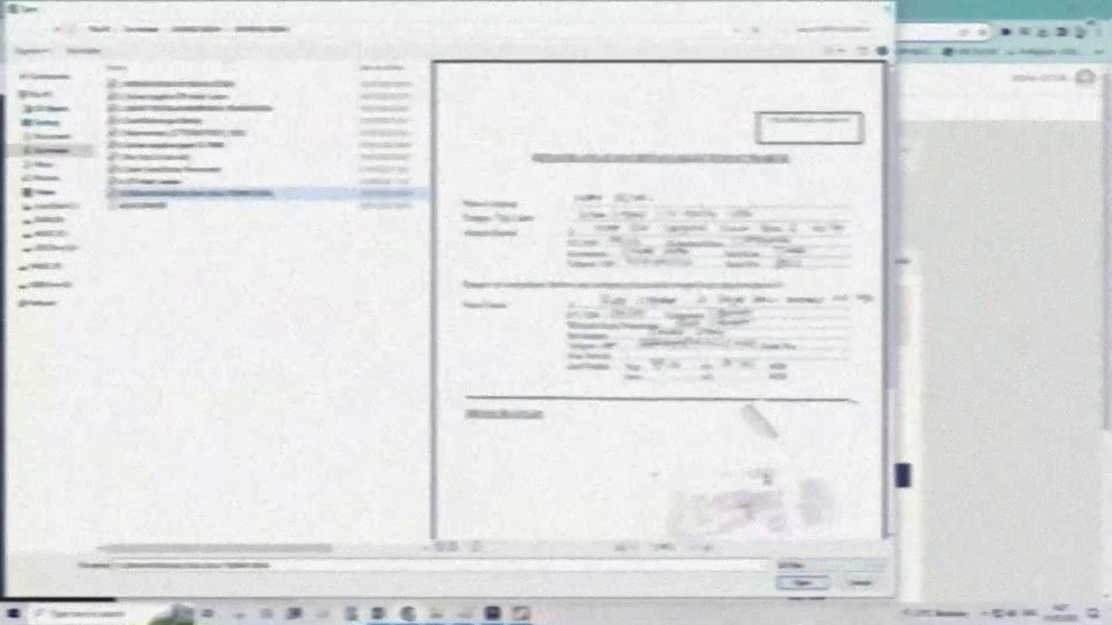
pyautogui.scroll(-5, 794, 534)
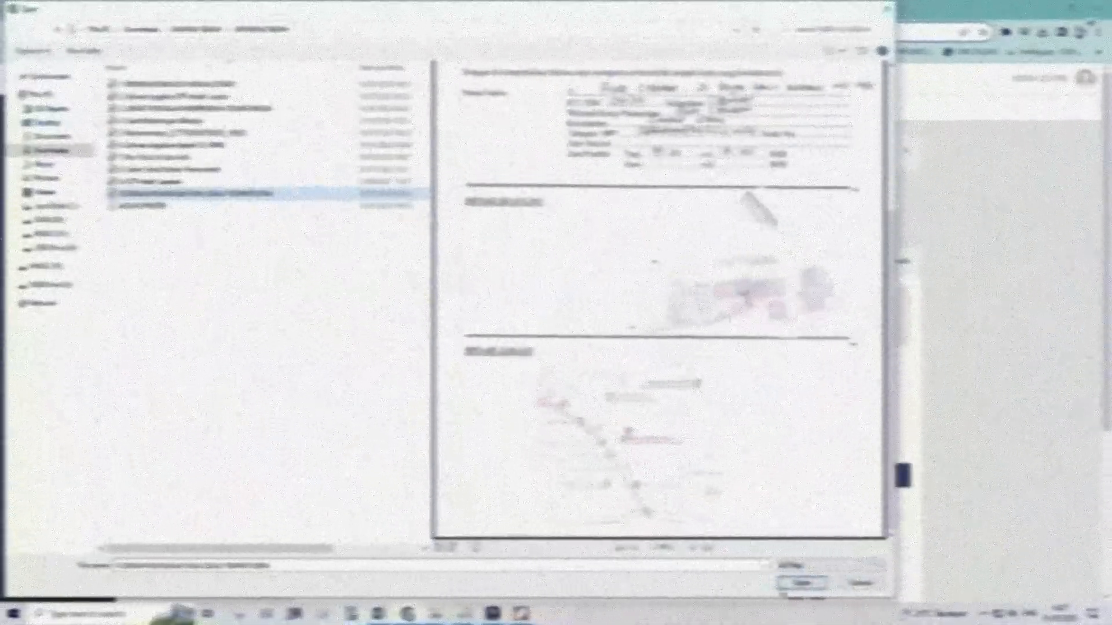
pyautogui.click(800, 583)
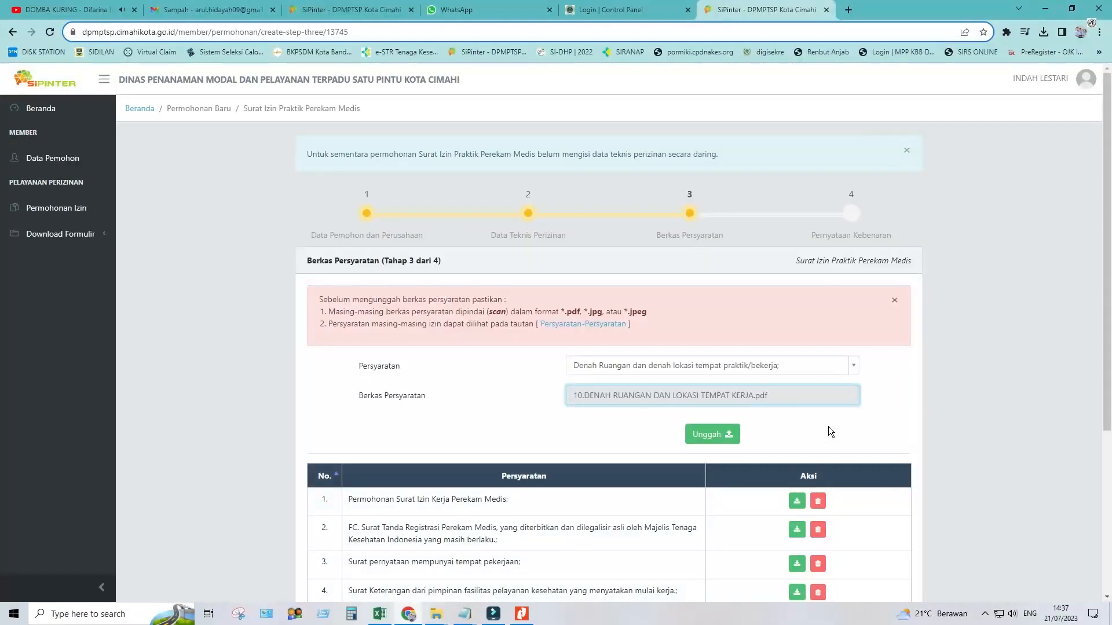
pyautogui.click(732, 440)
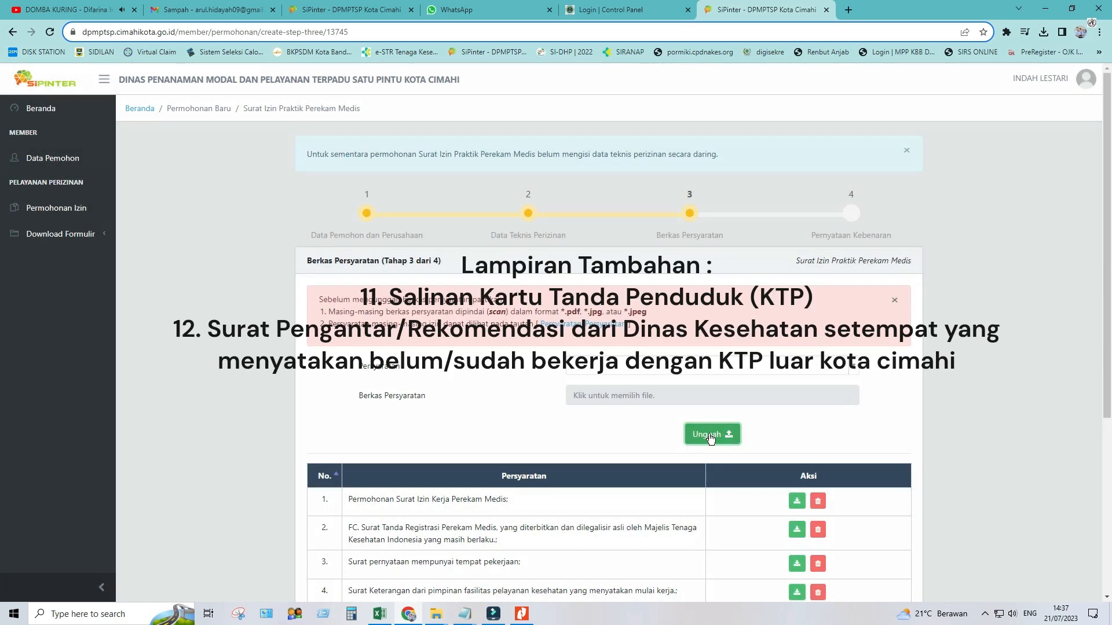
pyautogui.scroll(-5, 642, 491)
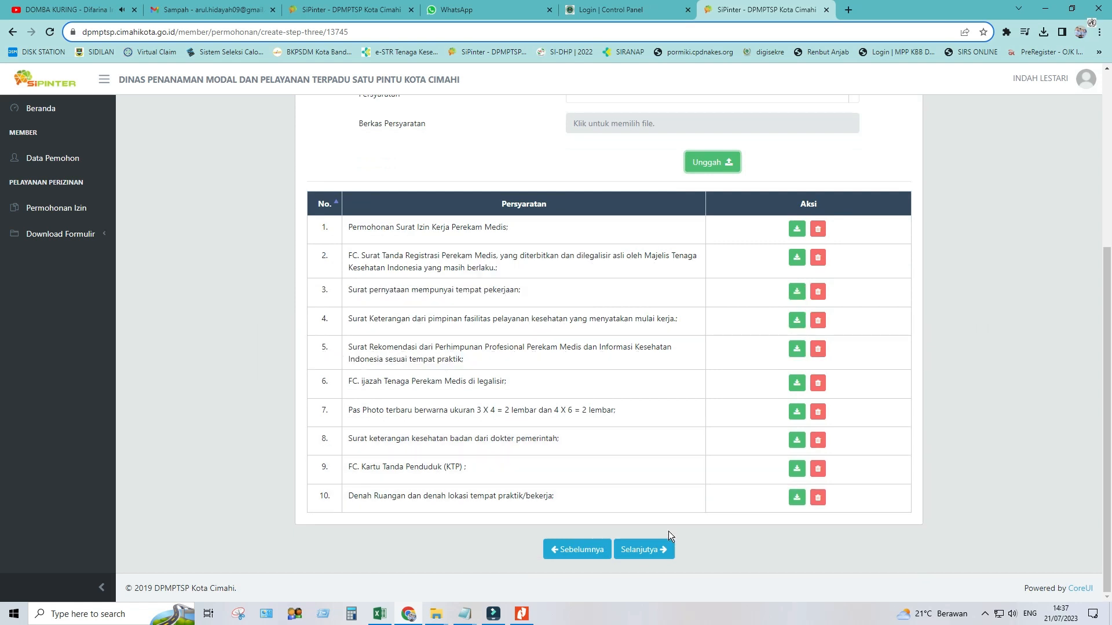
# Proceed from Berkas Persyaratan to the Pernyataan Kebenaran step 4 of 4
pyautogui.click(653, 558)
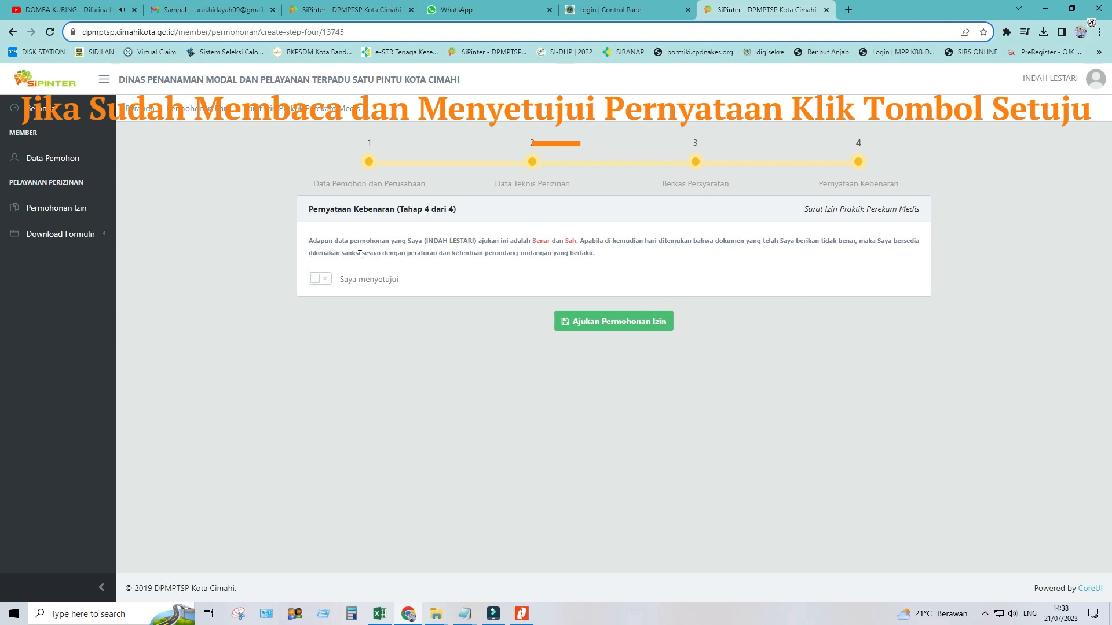
# Accept 'Saya menyetujui', submit and save the permit application, then log out
pyautogui.click(319, 280)
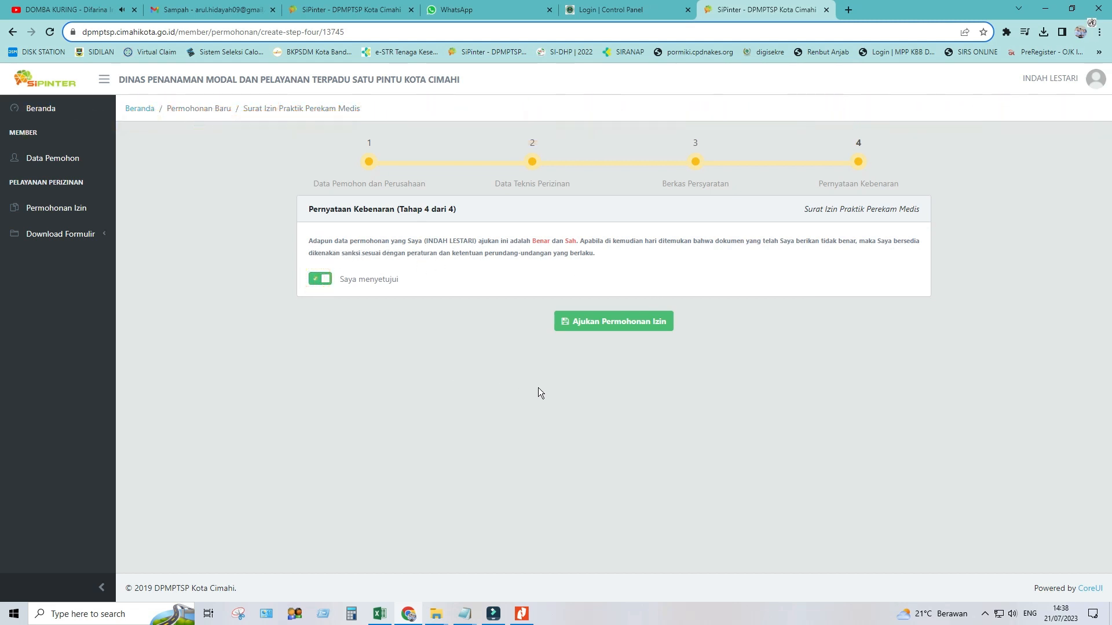
pyautogui.click(596, 325)
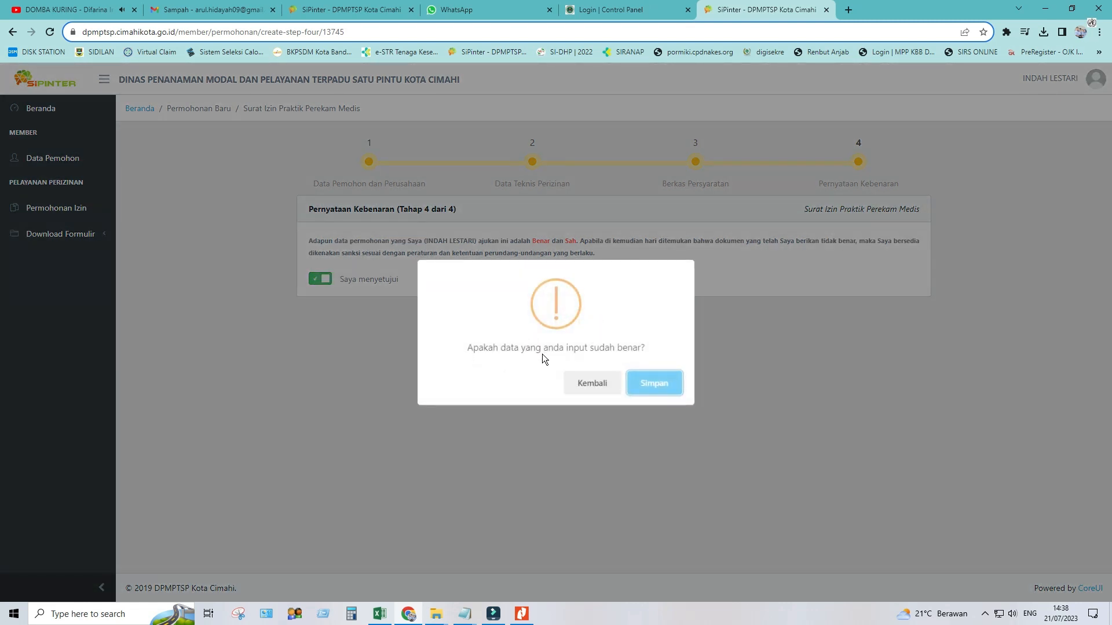
pyautogui.click(653, 381)
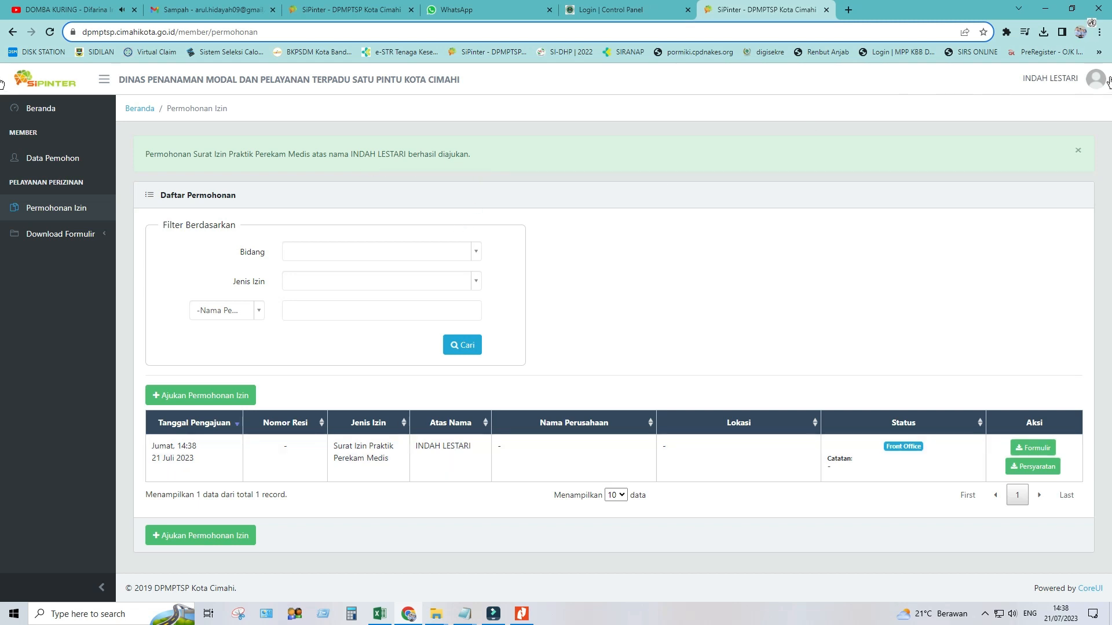
pyautogui.click(1092, 86)
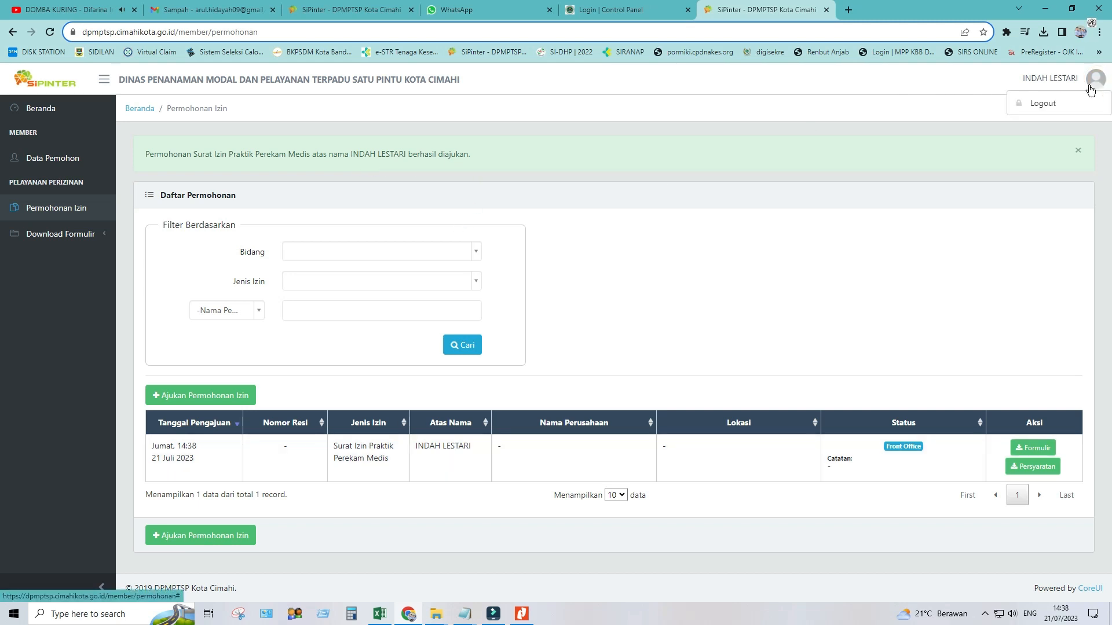
pyautogui.click(1067, 102)
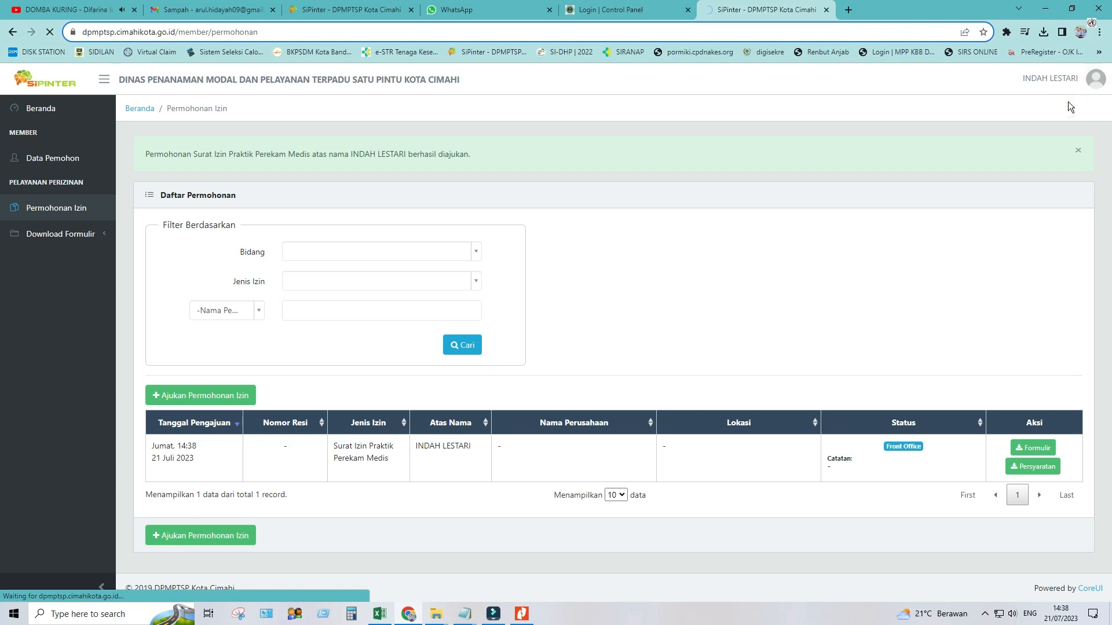